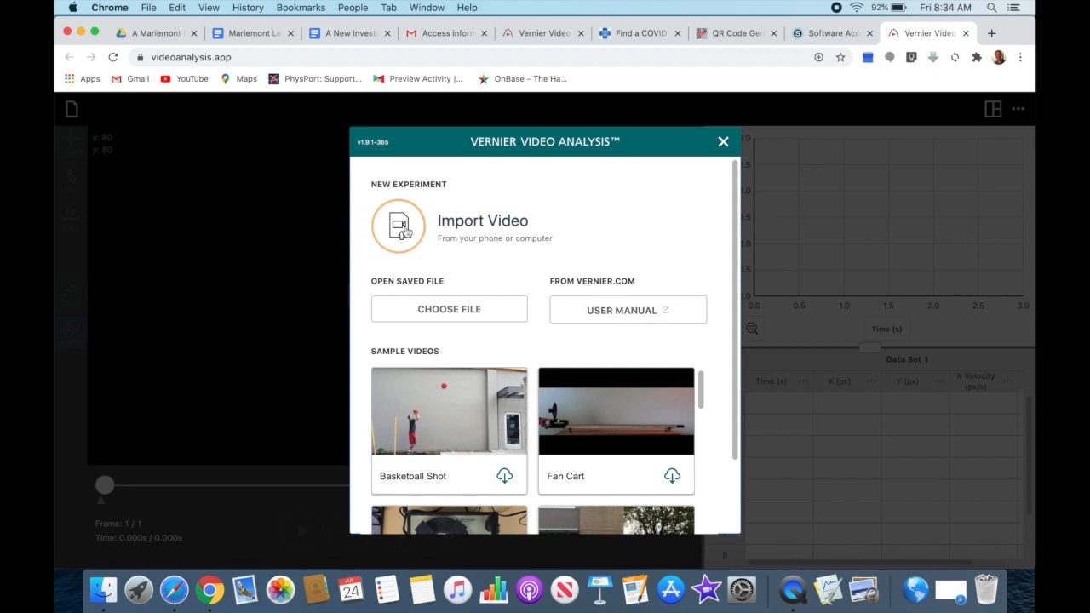
Step: Import the video IMG_6025.MOV from the Photos collection in the computer's Movies media library
{"action": "left_click", "coordinate": [406, 231]}
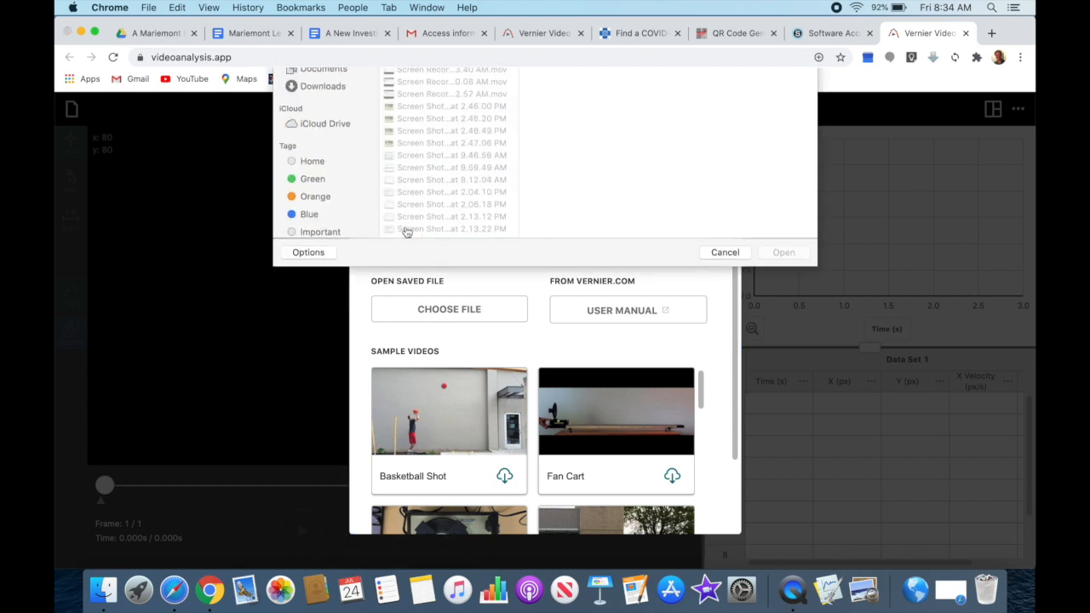
{"action": "scroll", "coordinate": [328, 213], "scroll_direction": "down", "scroll_amount": 3}
{"action": "left_click", "coordinate": [314, 335]}
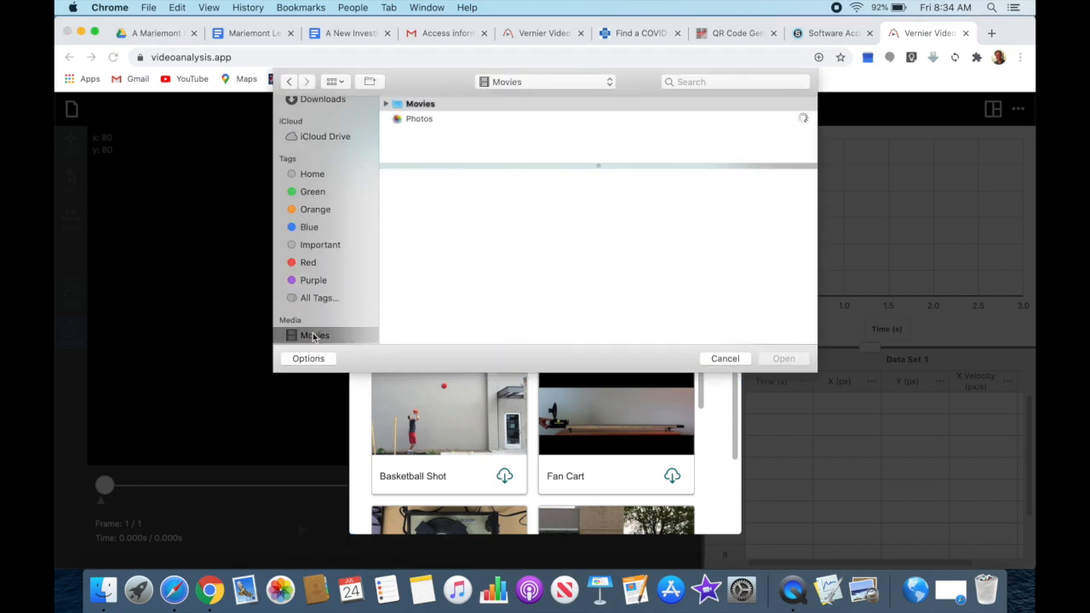
{"action": "left_click", "coordinate": [417, 120]}
{"action": "left_click", "coordinate": [558, 308]}
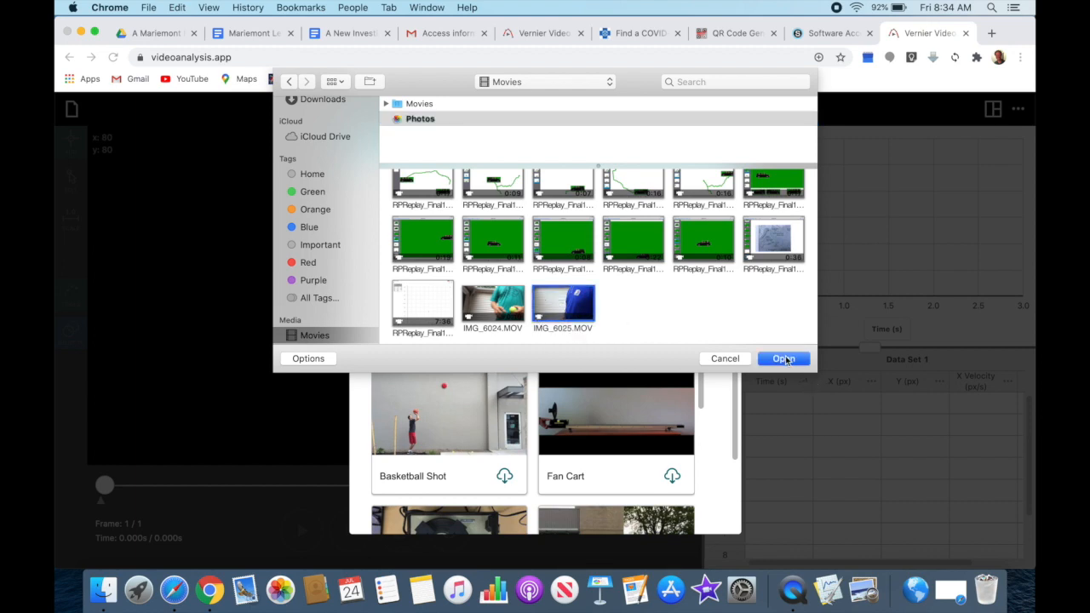
{"action": "left_click", "coordinate": [784, 359]}
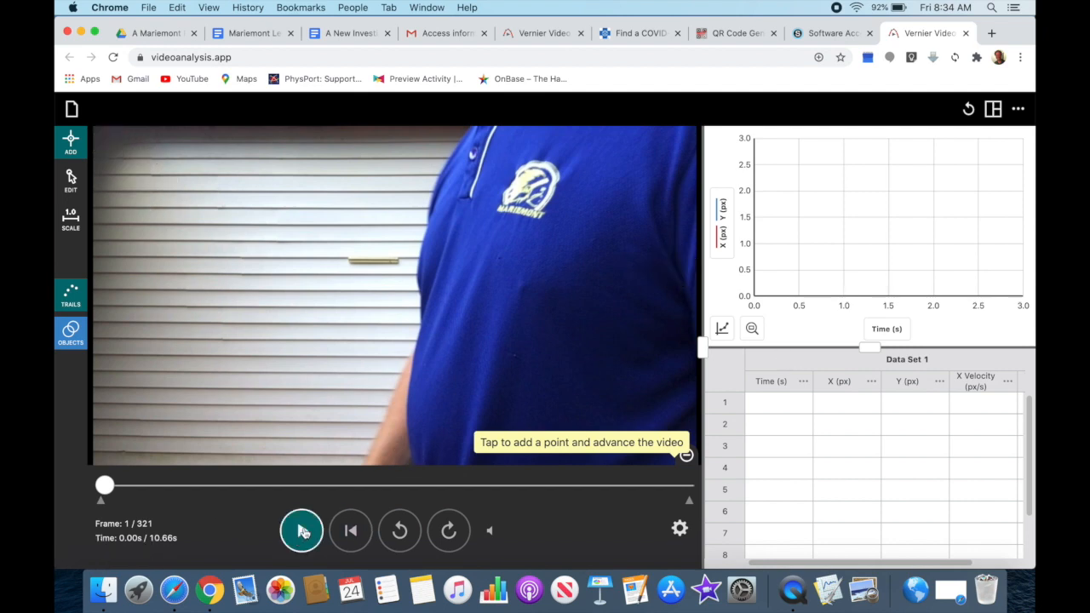
Step: Play the clip through and bring it to frame 158, just before the ball is released
{"action": "left_click", "coordinate": [301, 532]}
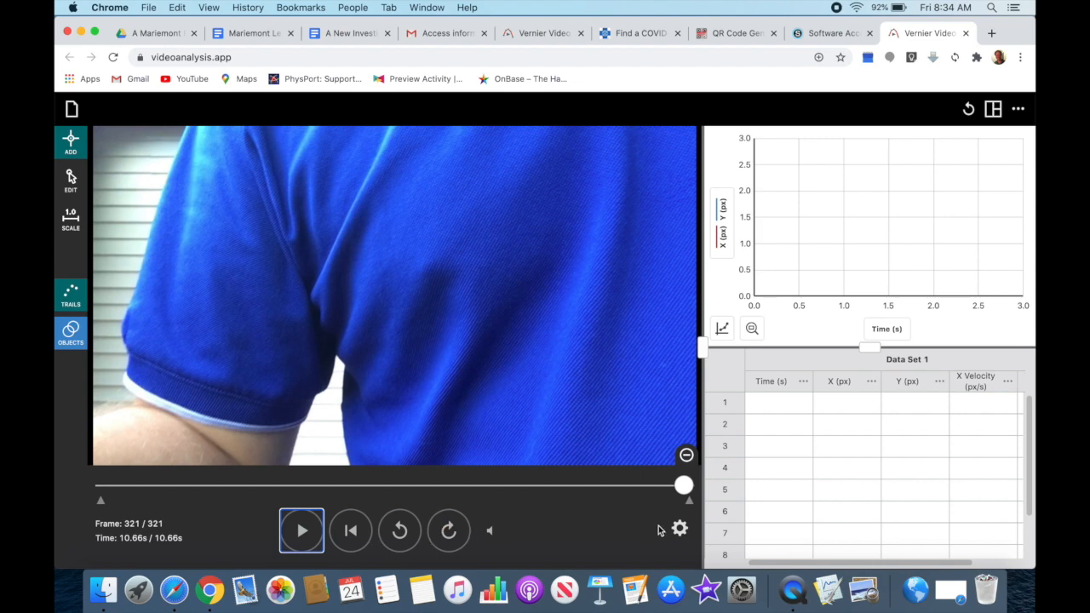
{"action": "left_click_drag", "start_coordinate": [684, 485], "coordinate": [292, 485]}
{"action": "left_click", "coordinate": [448, 532]}
{"action": "left_click", "coordinate": [448, 531]}
{"action": "left_click", "coordinate": [448, 531]}
{"action": "left_click", "coordinate": [448, 531]}
{"action": "left_click", "coordinate": [448, 531]}
{"action": "double_click", "coordinate": [448, 532]}
{"action": "triple_click", "coordinate": [448, 531]}
{"action": "triple_click", "coordinate": [448, 532]}
{"action": "double_click", "coordinate": [448, 531]}
{"action": "triple_click", "coordinate": [448, 531]}
{"action": "left_click", "coordinate": [448, 531]}
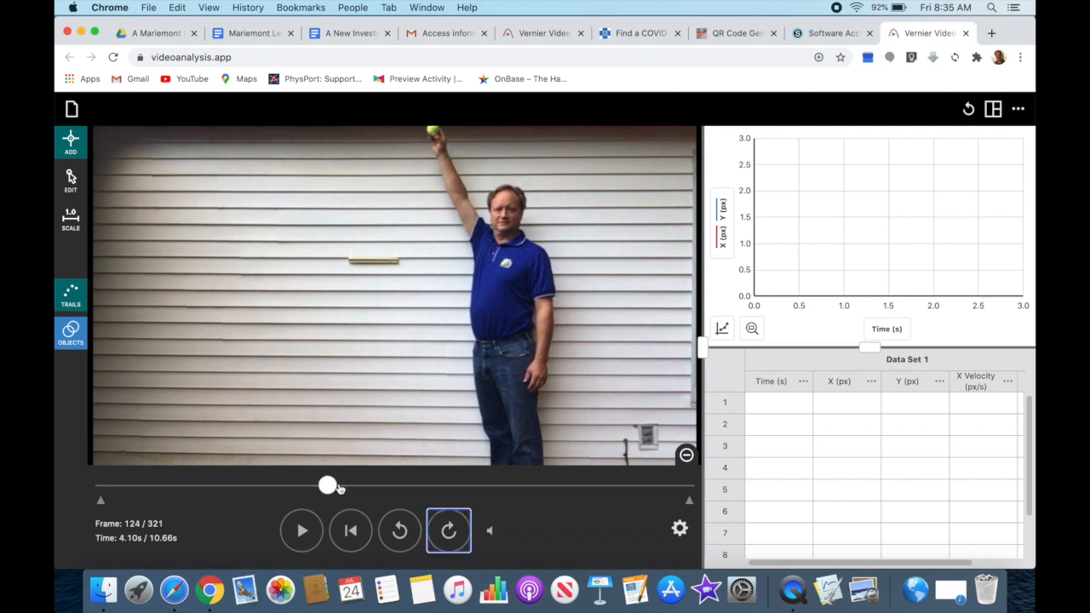
{"action": "left_click_drag", "start_coordinate": [338, 489], "coordinate": [389, 490]}
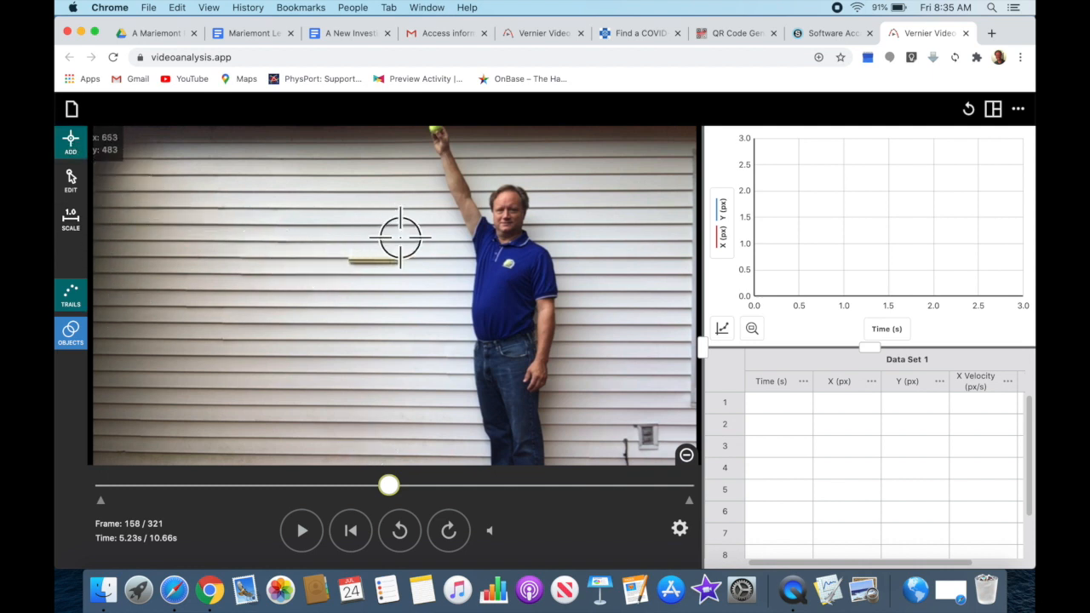
Step: Mark the ball's position frame by frame from frame 158 until it drops out of view, 20 points in all
{"action": "left_click", "coordinate": [435, 134]}
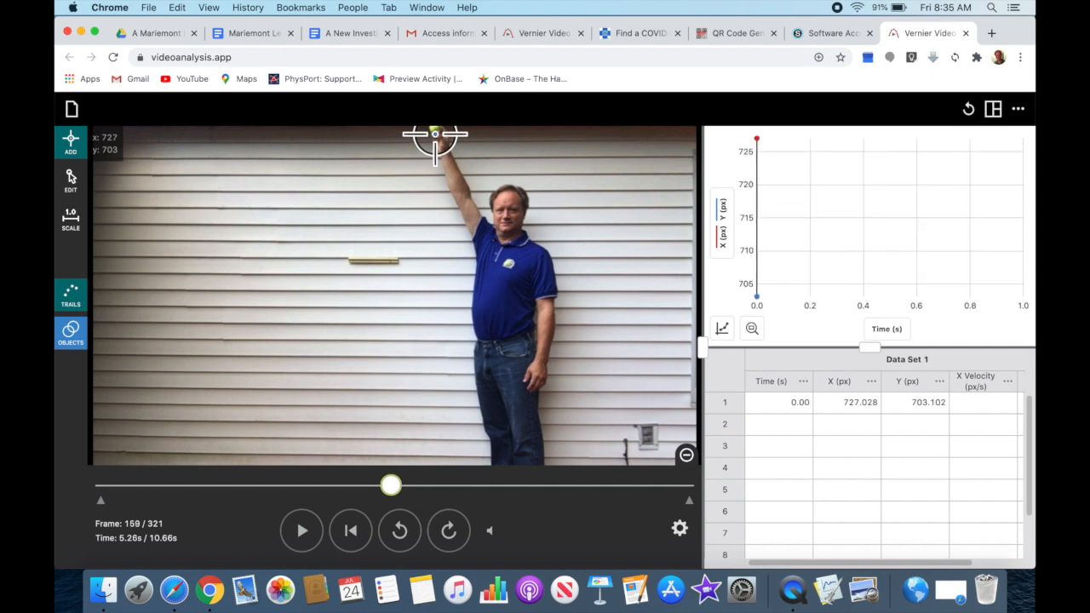
{"action": "left_click", "coordinate": [435, 134]}
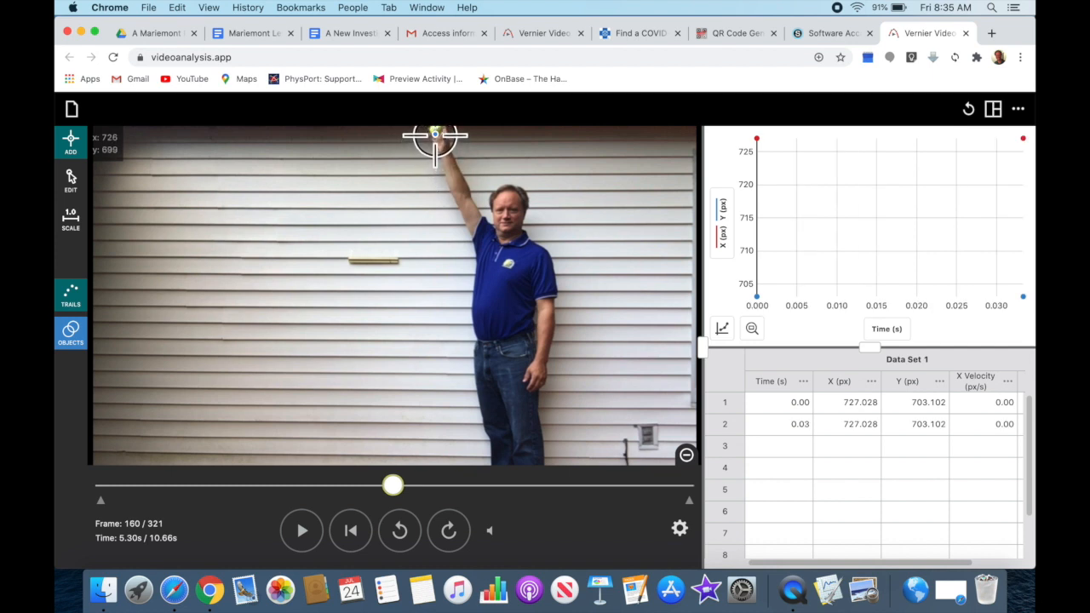
{"action": "left_click", "coordinate": [435, 133]}
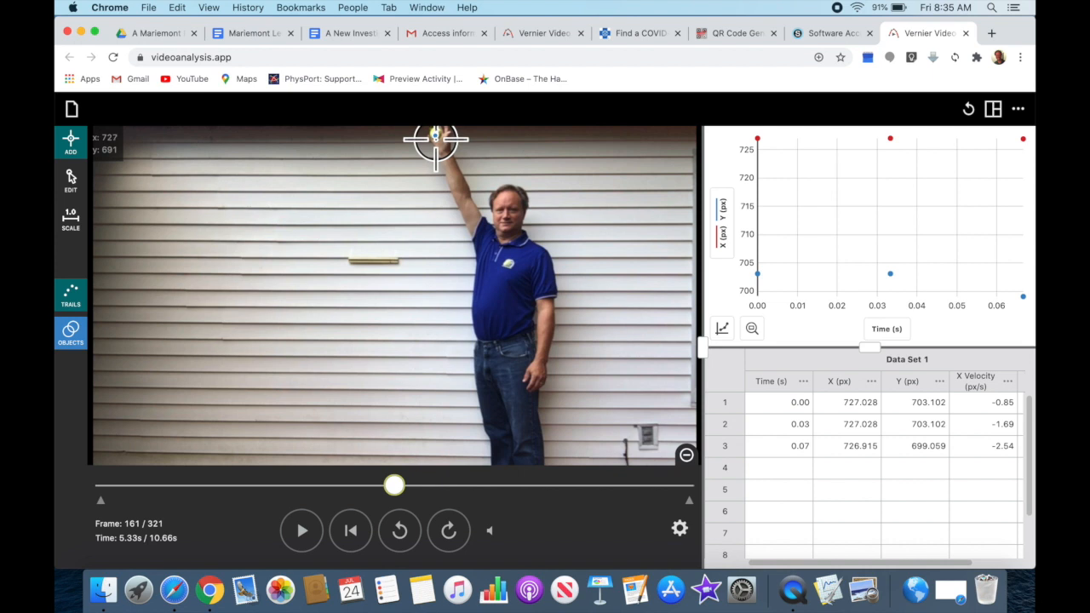
{"action": "left_click", "coordinate": [435, 136]}
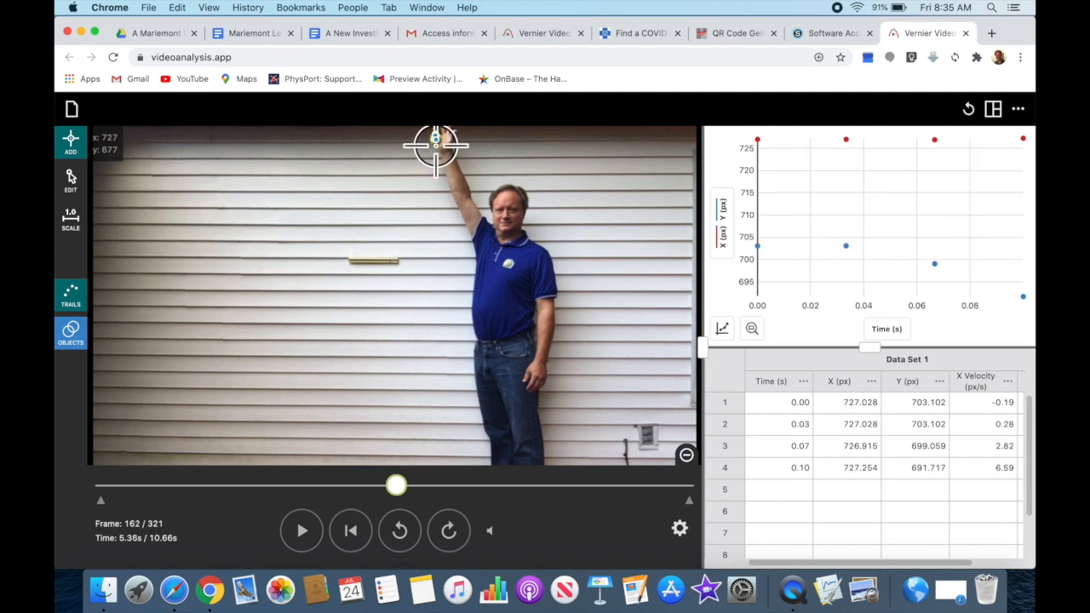
{"action": "left_click", "coordinate": [435, 146]}
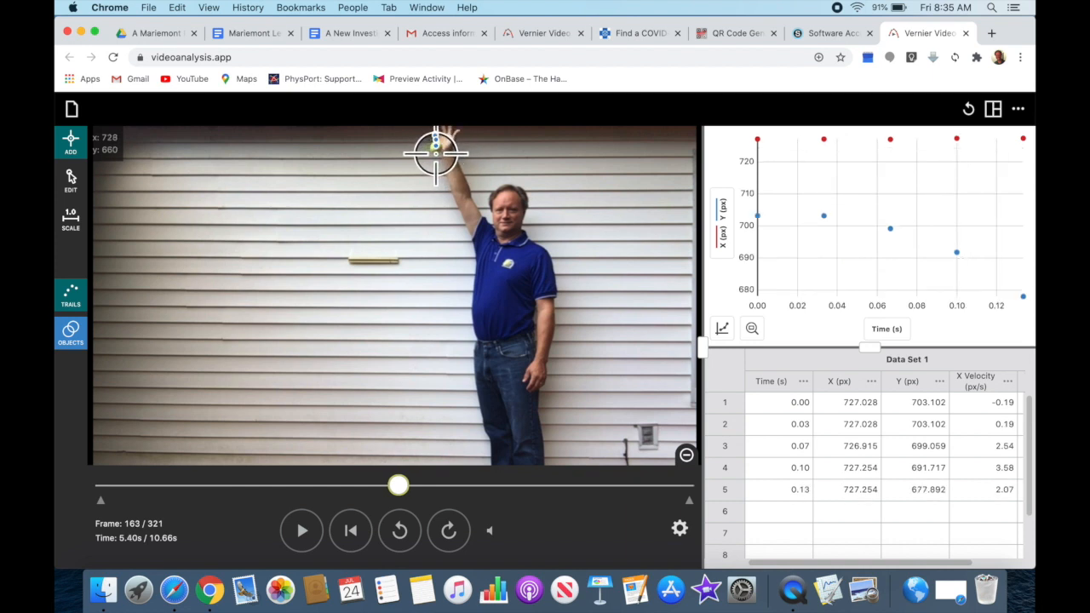
{"action": "left_click", "coordinate": [436, 154]}
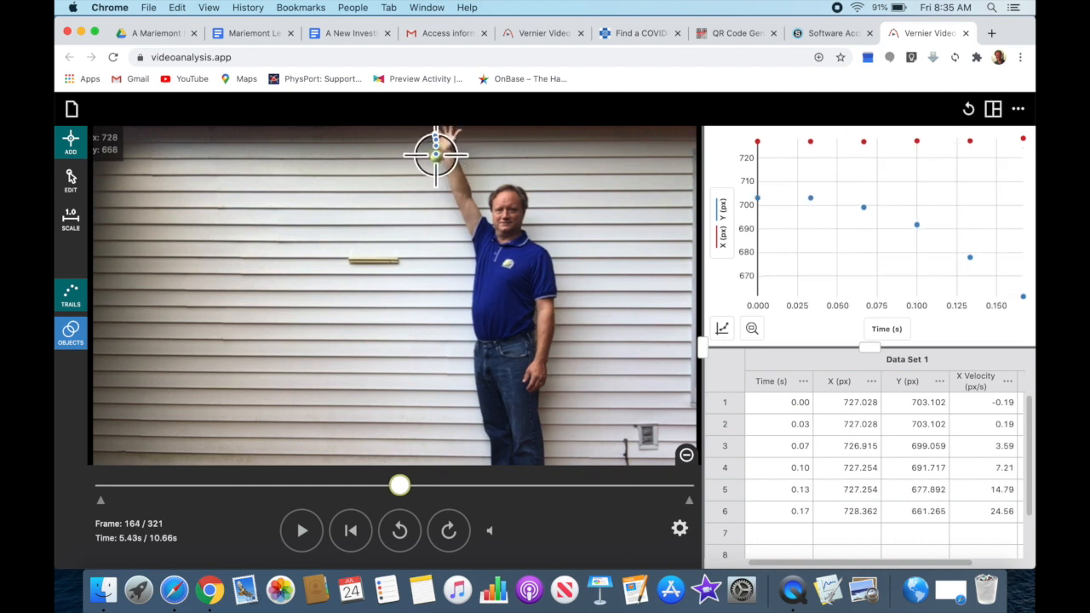
{"action": "left_click", "coordinate": [436, 160]}
{"action": "left_click", "coordinate": [436, 172]}
{"action": "left_click", "coordinate": [437, 188]}
{"action": "left_click", "coordinate": [436, 203]}
{"action": "left_click", "coordinate": [436, 220]}
{"action": "left_click", "coordinate": [436, 241]}
{"action": "left_click", "coordinate": [437, 262]}
{"action": "left_click", "coordinate": [437, 283]}
{"action": "left_click", "coordinate": [437, 306]}
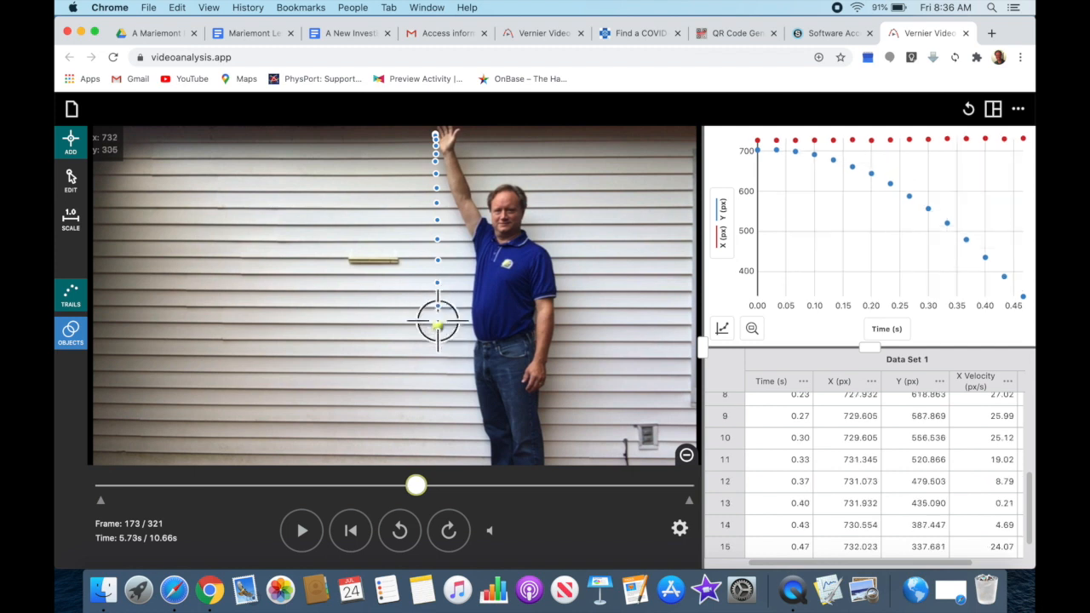
{"action": "left_click", "coordinate": [437, 332]}
{"action": "left_click", "coordinate": [438, 361]}
{"action": "left_click", "coordinate": [438, 388]}
{"action": "left_click", "coordinate": [437, 419]}
{"action": "left_click", "coordinate": [437, 452]}
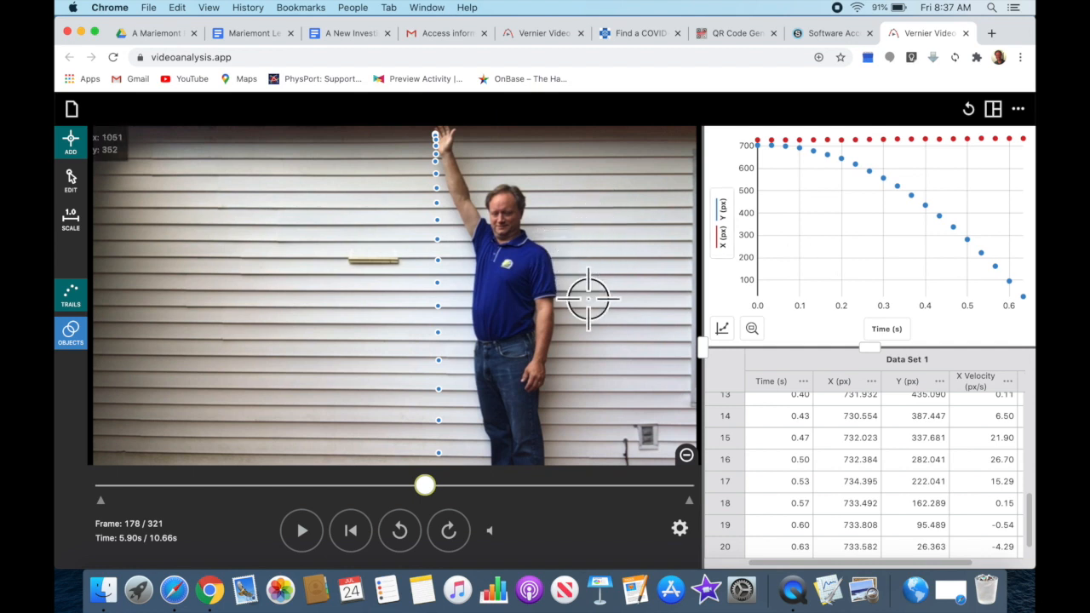
Step: Review the frame advance choices and the frame rate setting in the advanced video options
{"action": "left_click", "coordinate": [679, 531]}
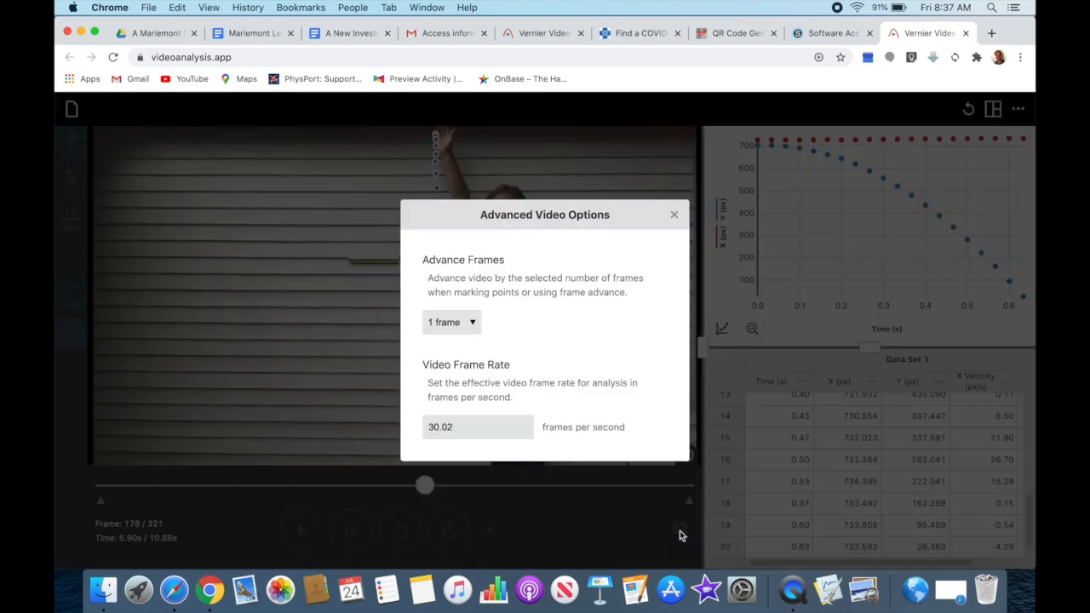
{"action": "left_click", "coordinate": [471, 322]}
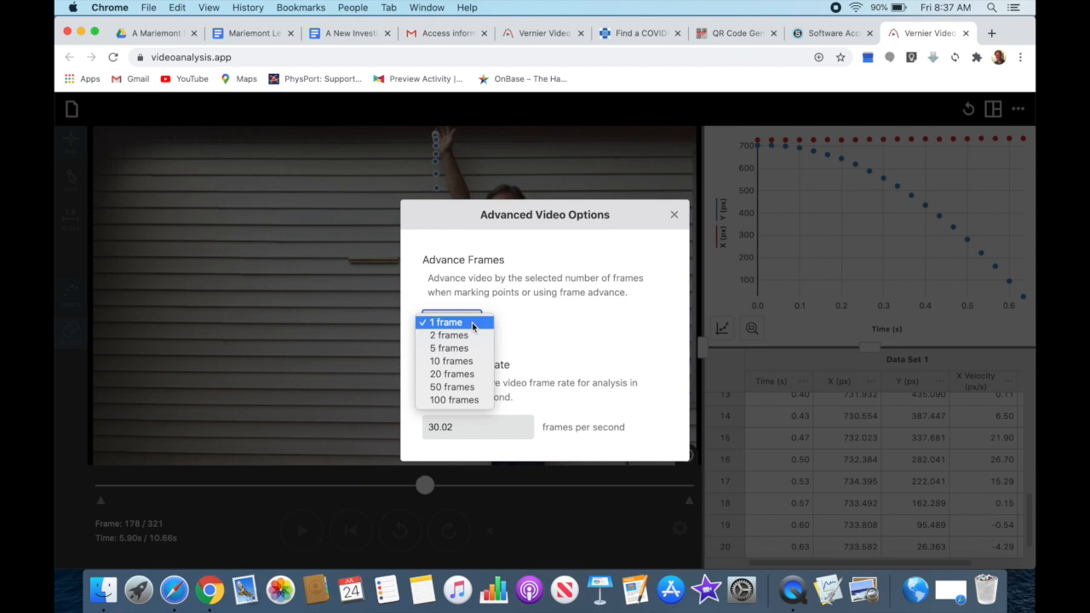
{"action": "left_click", "coordinate": [673, 217]}
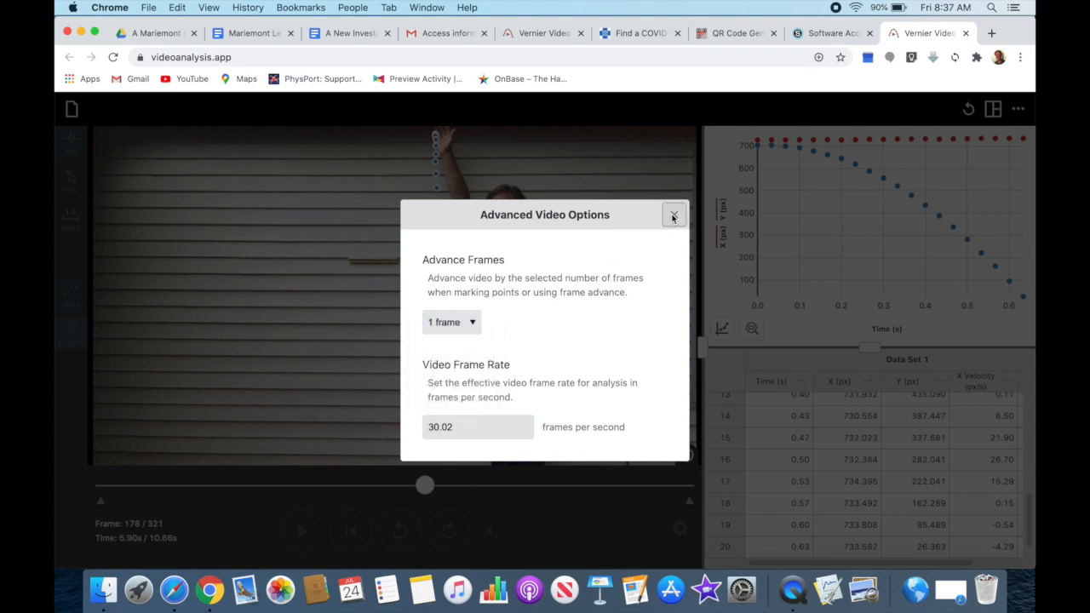
{"action": "left_click", "coordinate": [673, 217]}
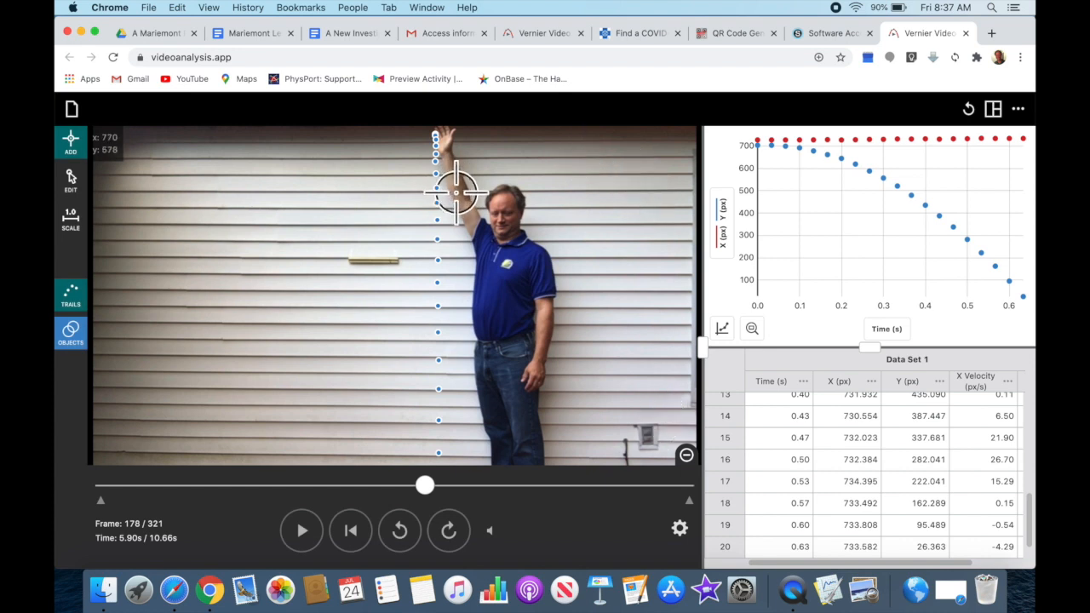
Step: Calibrate the scale along the ruler on the wall as .3048 m and move the origin to the ball's release point by the raised hand
{"action": "left_click", "coordinate": [72, 221]}
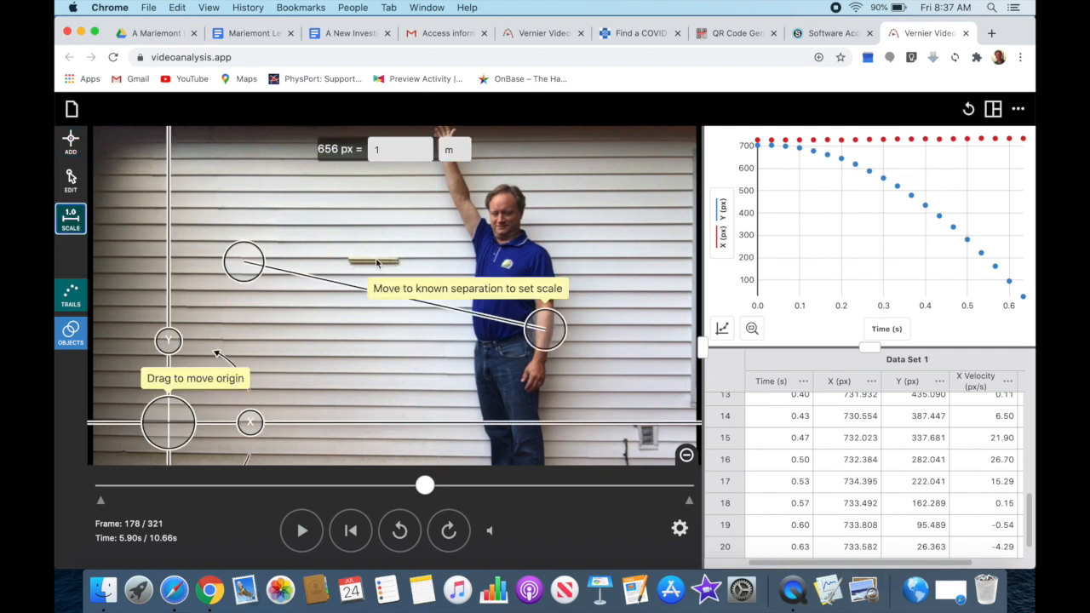
{"action": "left_click_drag", "start_coordinate": [244, 267], "coordinate": [349, 266]}
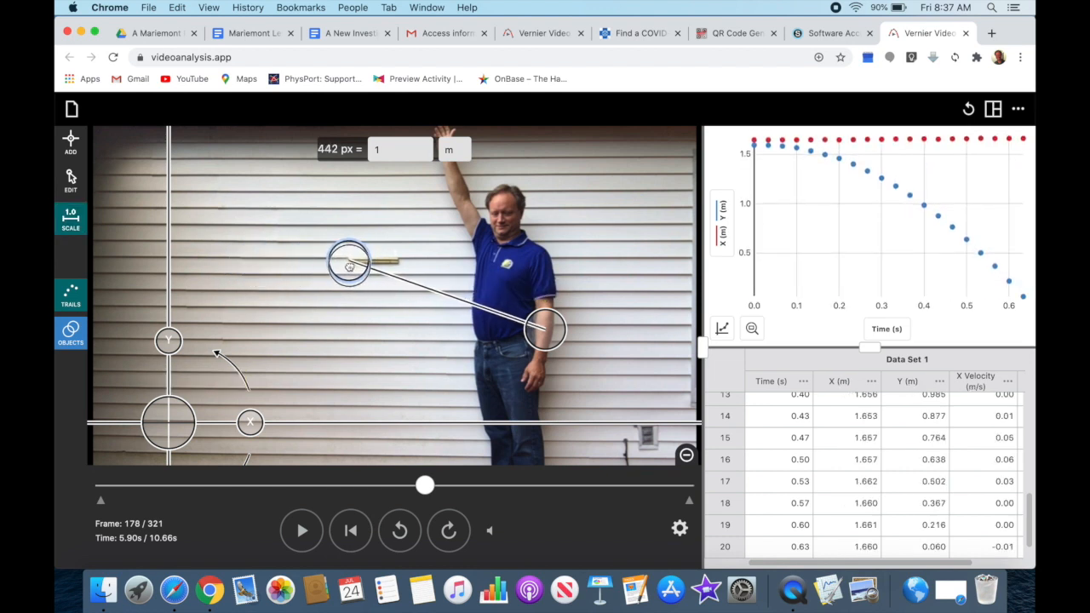
{"action": "left_click_drag", "start_coordinate": [546, 332], "coordinate": [402, 268]}
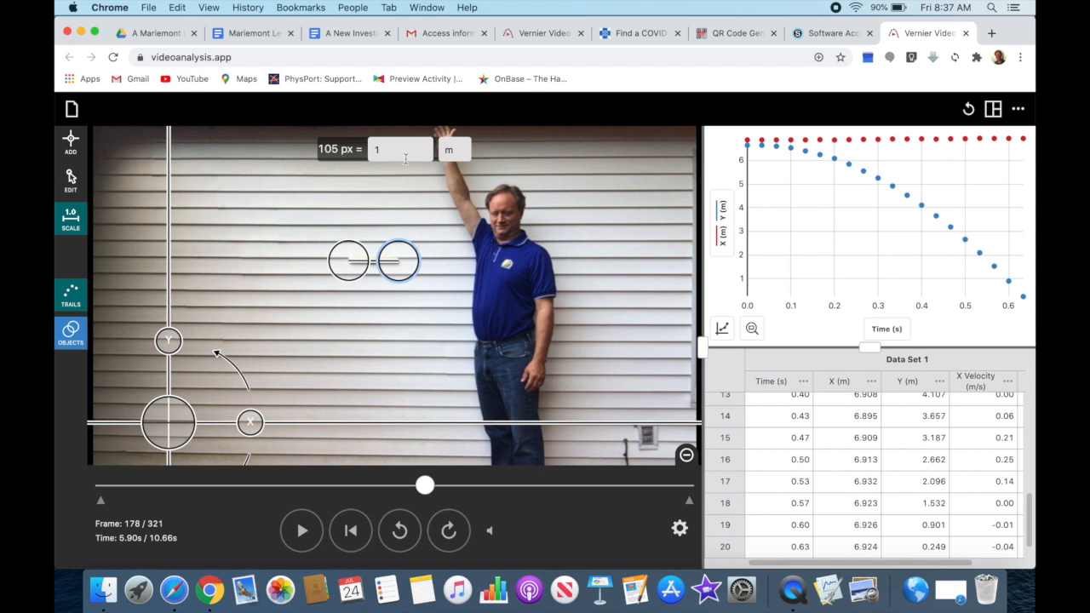
{"action": "left_click", "coordinate": [382, 149]}
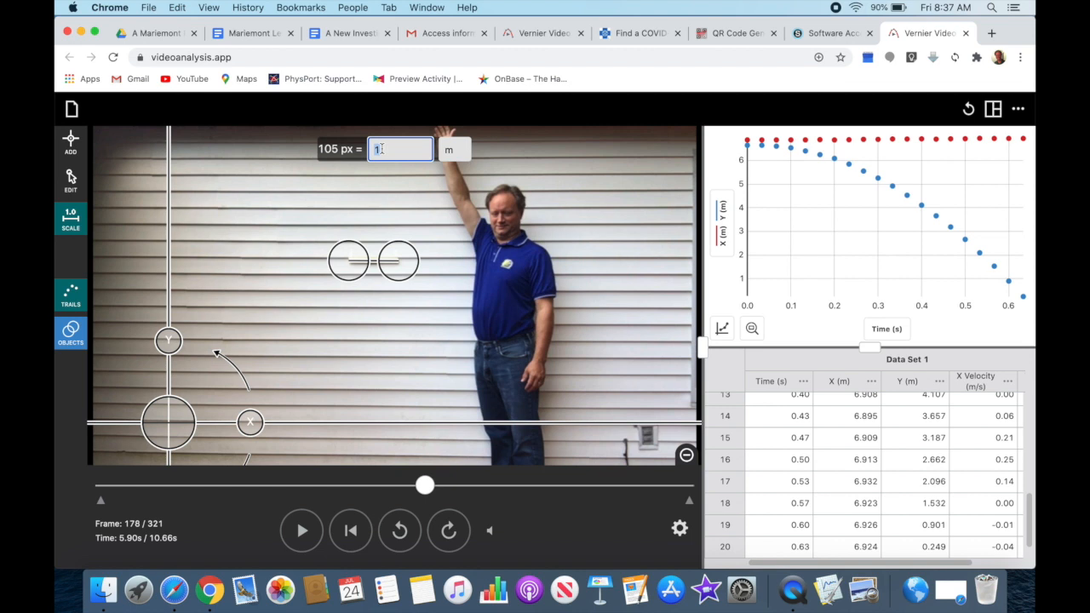
{"action": "type", "text": ".3048"}
{"action": "left_click_drag", "start_coordinate": [167, 424], "coordinate": [442, 142]}
{"action": "left_click", "coordinate": [71, 140]}
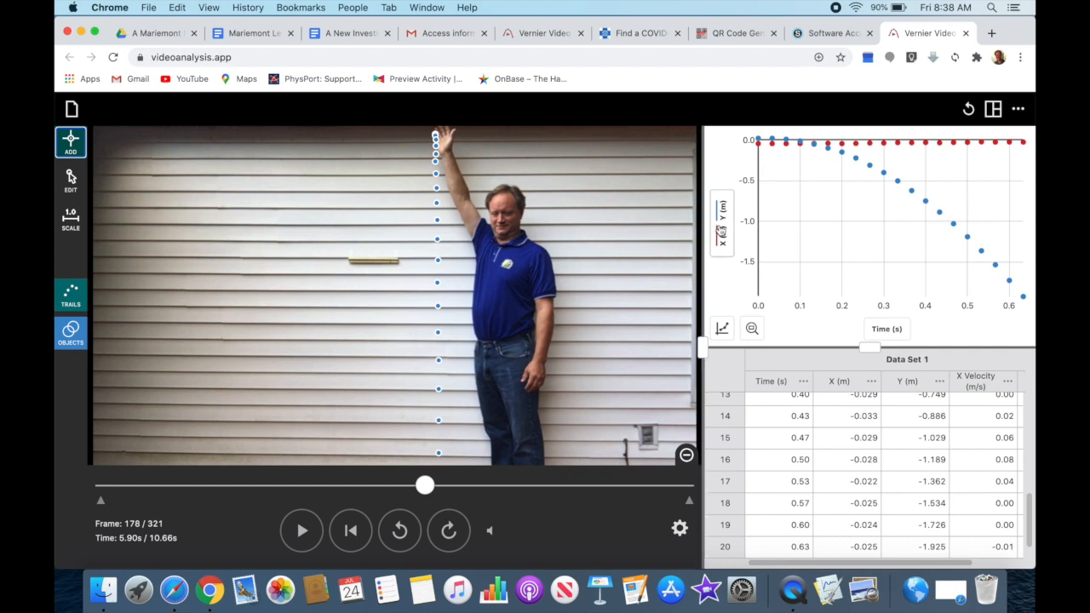
Step: Hide the X position from the graph so that only Y position is plotted against time
{"action": "left_click", "coordinate": [726, 235]}
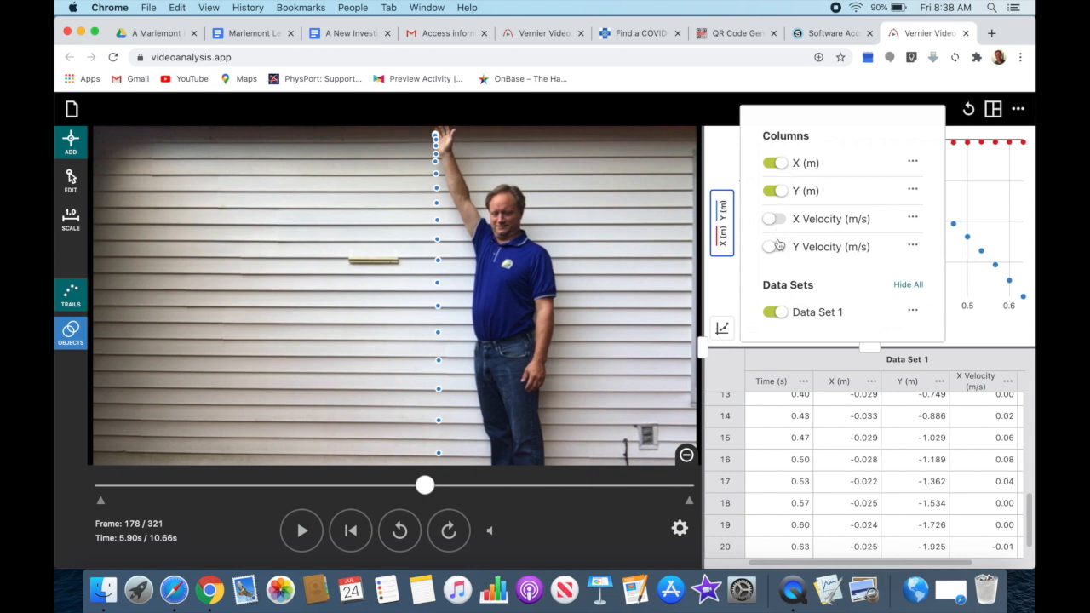
{"action": "left_click", "coordinate": [769, 166]}
{"action": "left_click", "coordinate": [769, 166]}
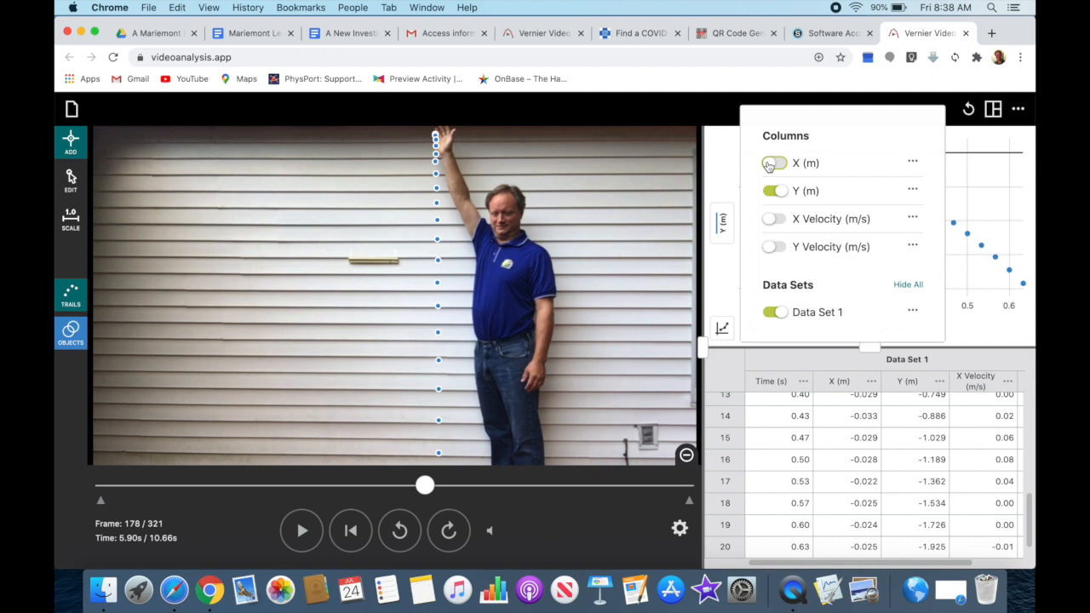
{"action": "left_click", "coordinate": [730, 270]}
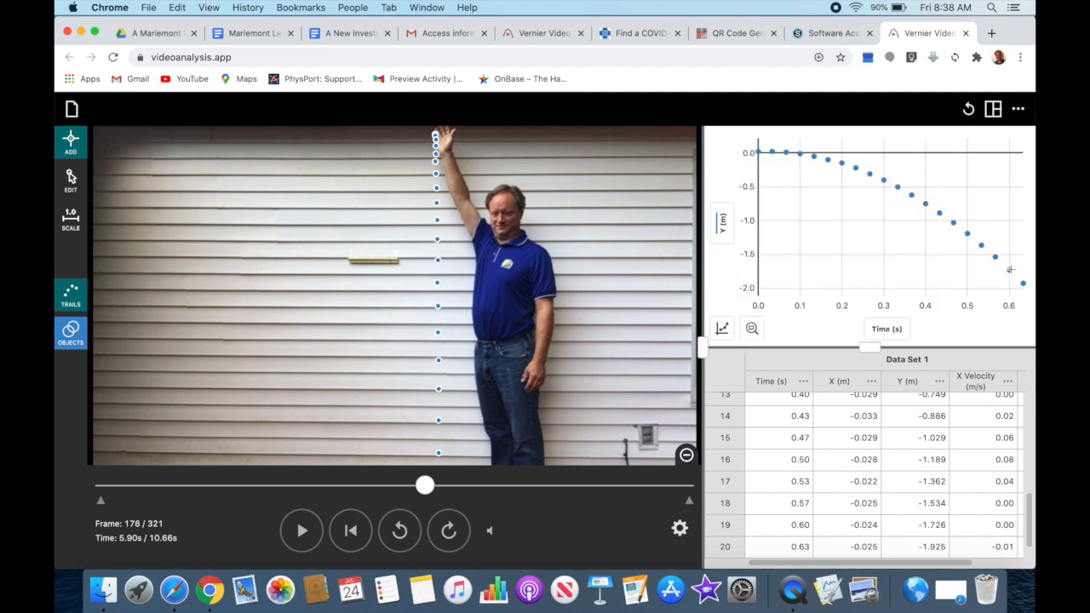
Step: Add Y Velocity to the graph and hide the Y position so that only the velocity is plotted
{"action": "left_click", "coordinate": [723, 223]}
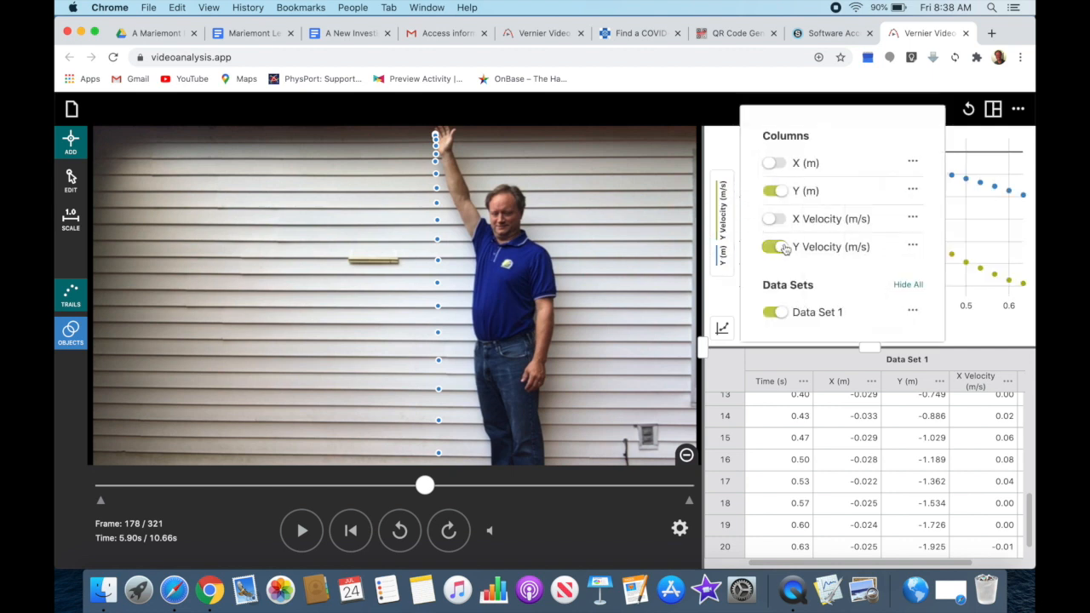
{"action": "left_click", "coordinate": [722, 305]}
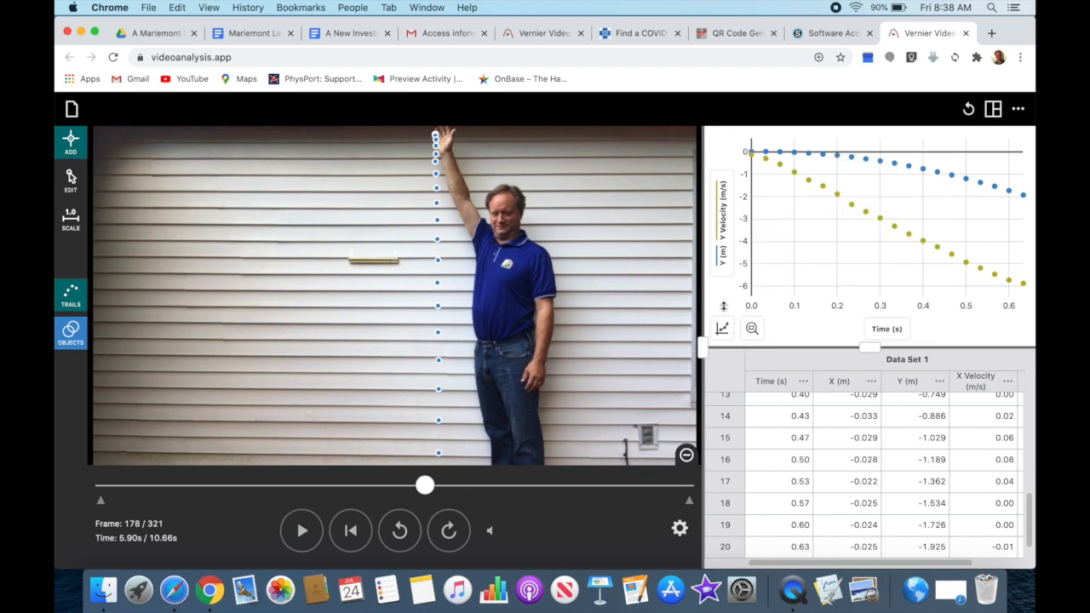
{"action": "left_click", "coordinate": [723, 224]}
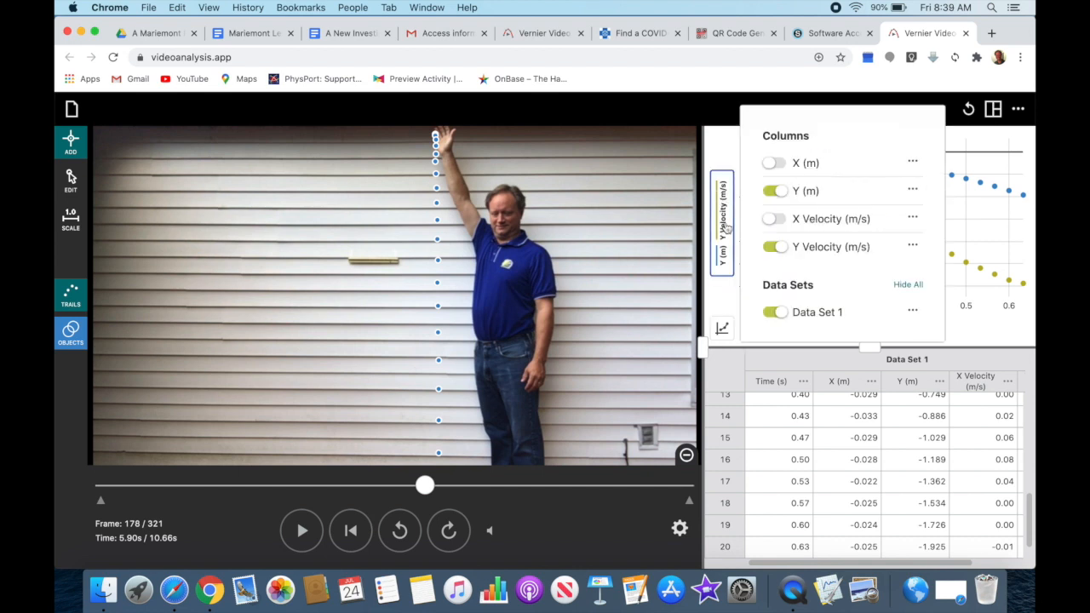
{"action": "left_click", "coordinate": [773, 192]}
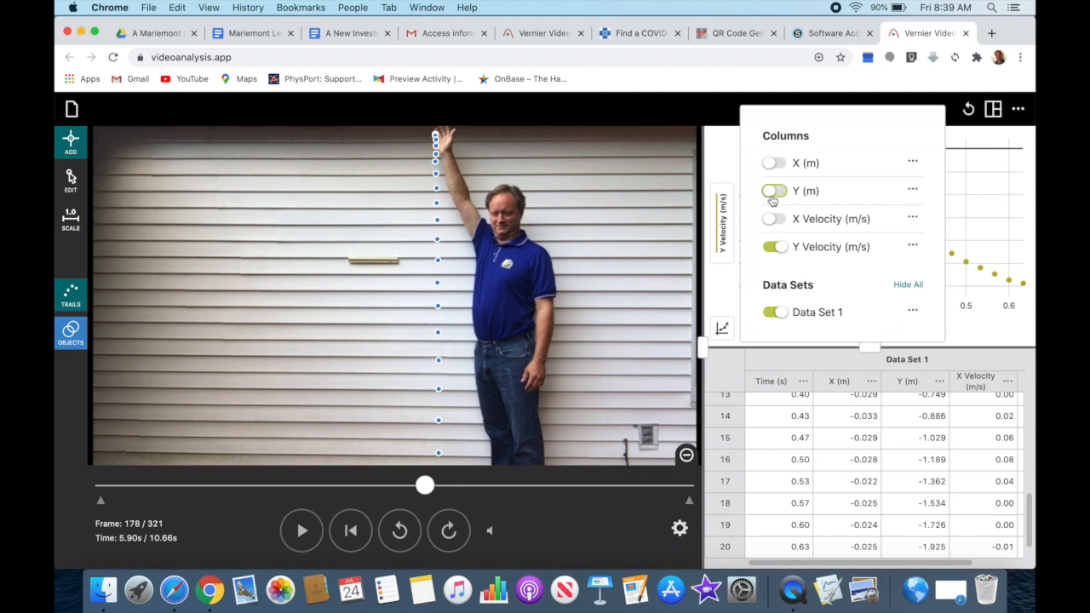
{"action": "left_click", "coordinate": [719, 297]}
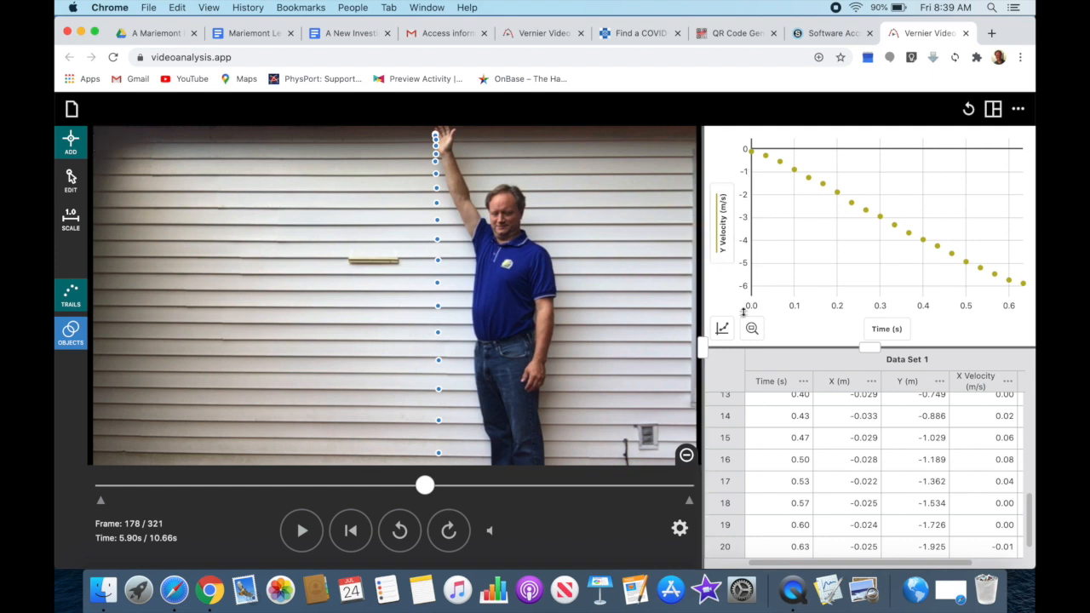
Step: Apply a Linear curve fit to the Y Velocity graph and move its results box up so all fit parameters can be read
{"action": "left_click", "coordinate": [722, 330]}
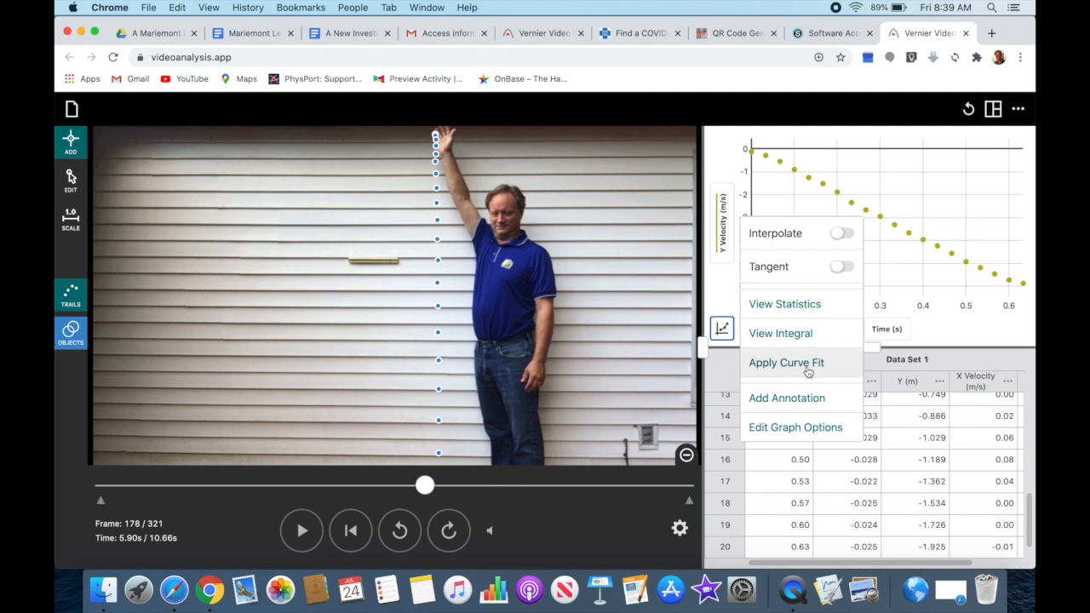
{"action": "left_click", "coordinate": [808, 363]}
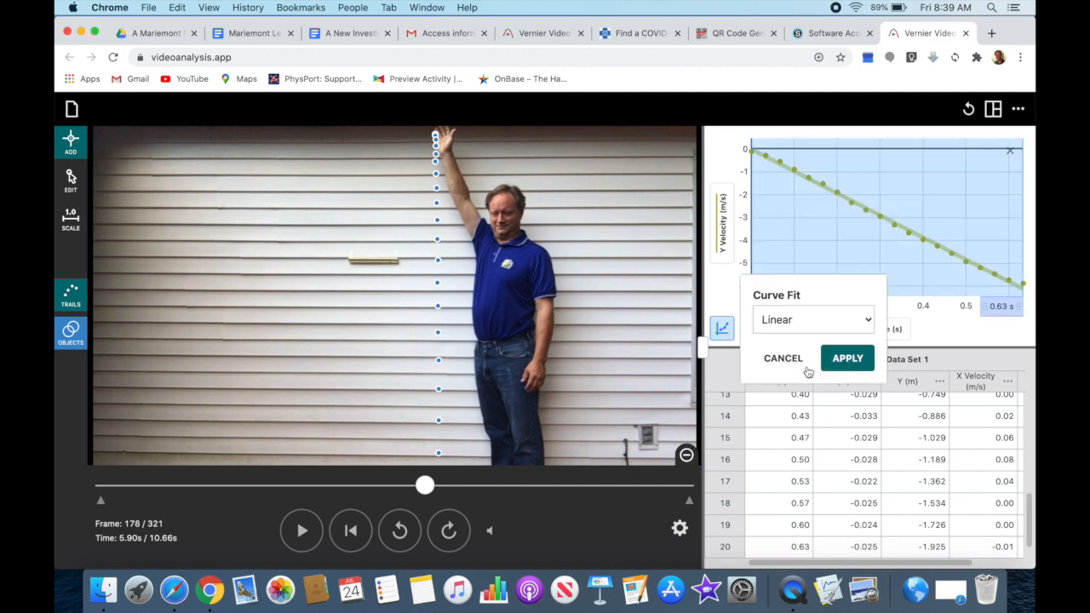
{"action": "left_click", "coordinate": [867, 321]}
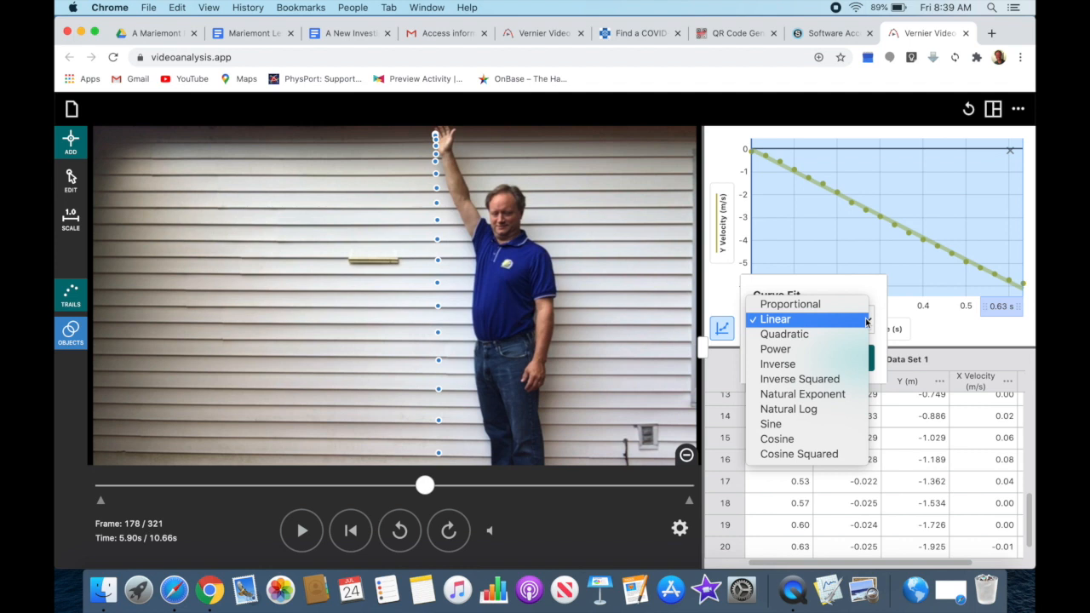
{"action": "left_click", "coordinate": [723, 301]}
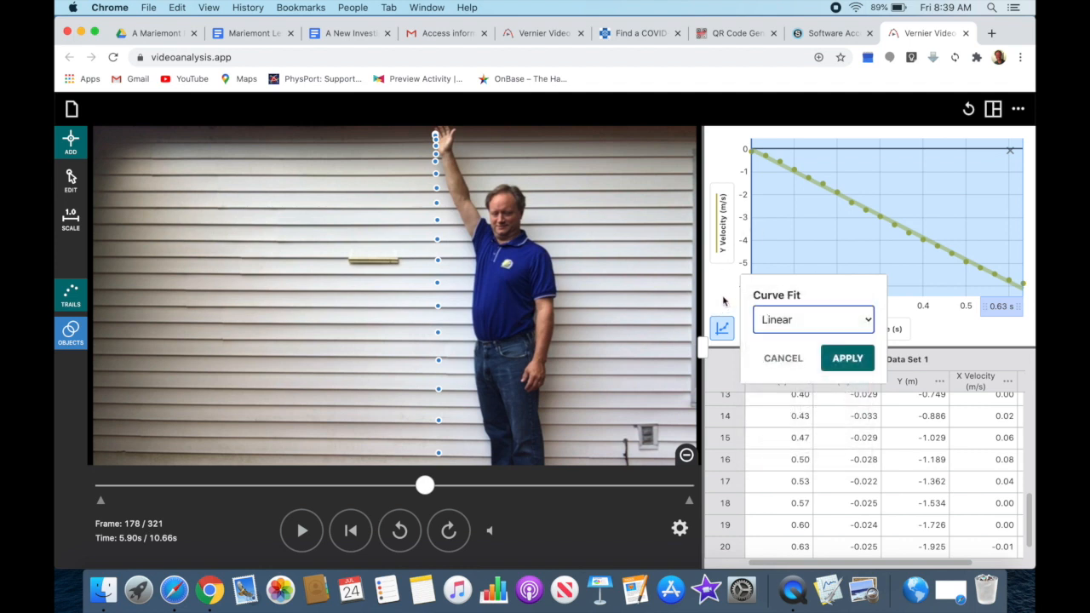
{"action": "left_click", "coordinate": [847, 361]}
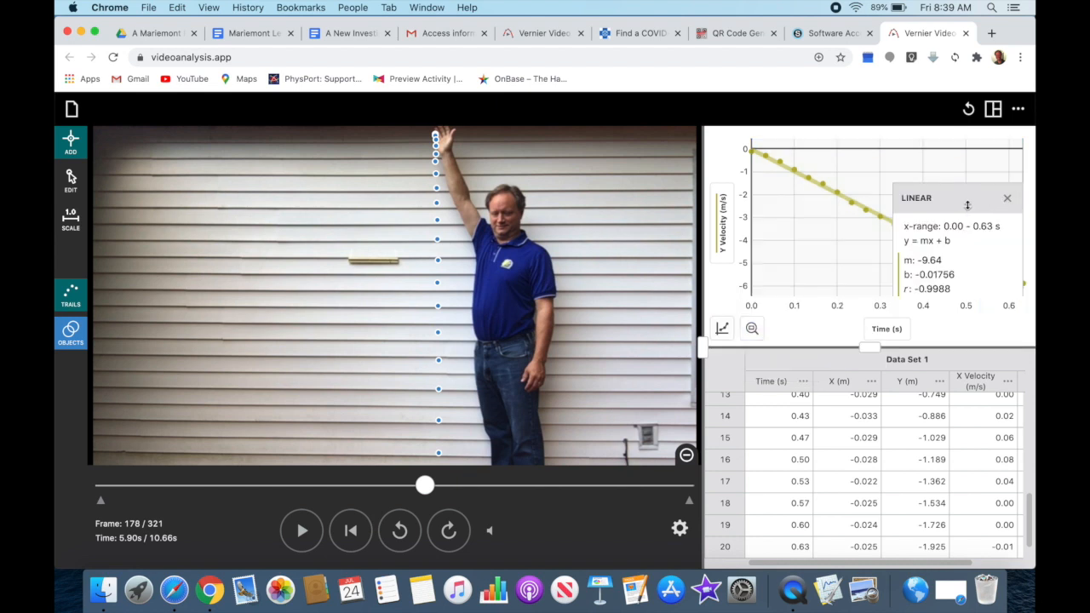
{"action": "left_click_drag", "start_coordinate": [968, 205], "coordinate": [968, 161]}
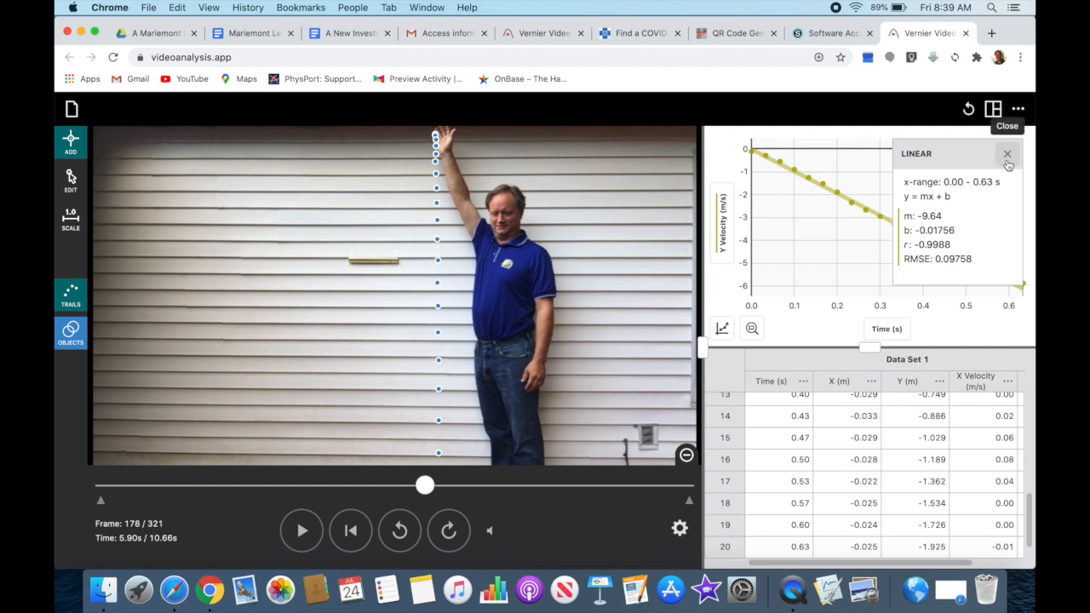
Step: Remove the linear fit and plot Y position in place of Y Velocity on the graph
{"action": "left_click", "coordinate": [1009, 157]}
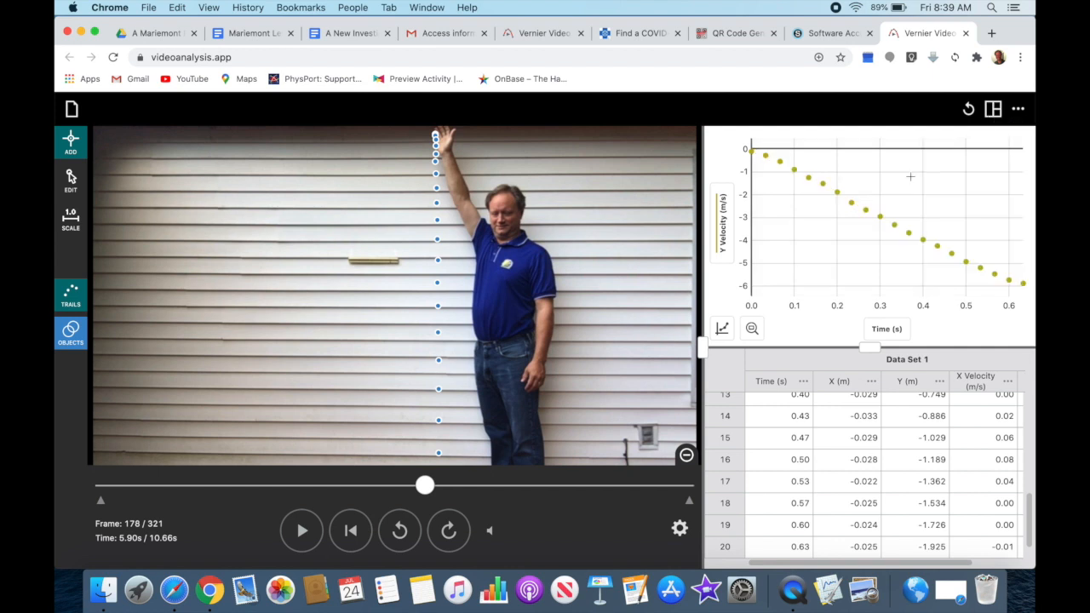
{"action": "left_click", "coordinate": [723, 247]}
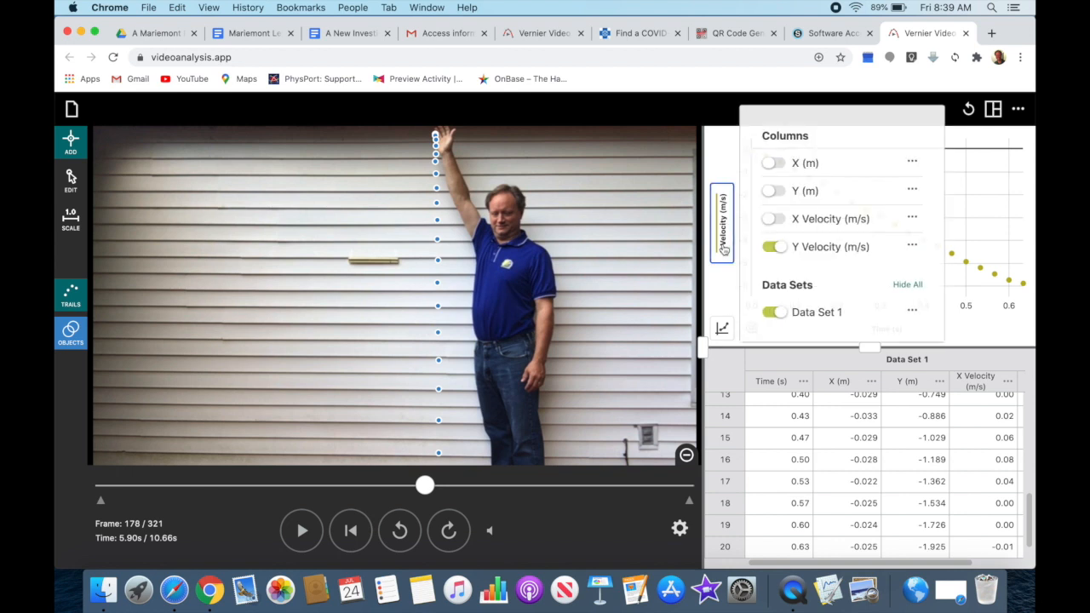
{"action": "left_click", "coordinate": [775, 191]}
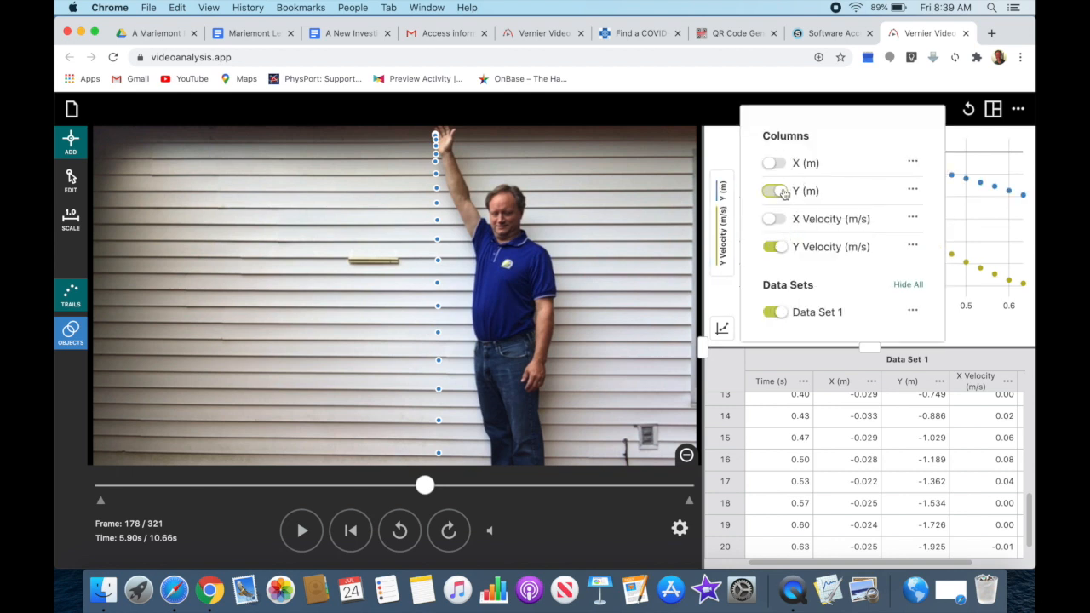
{"action": "left_click", "coordinate": [772, 248]}
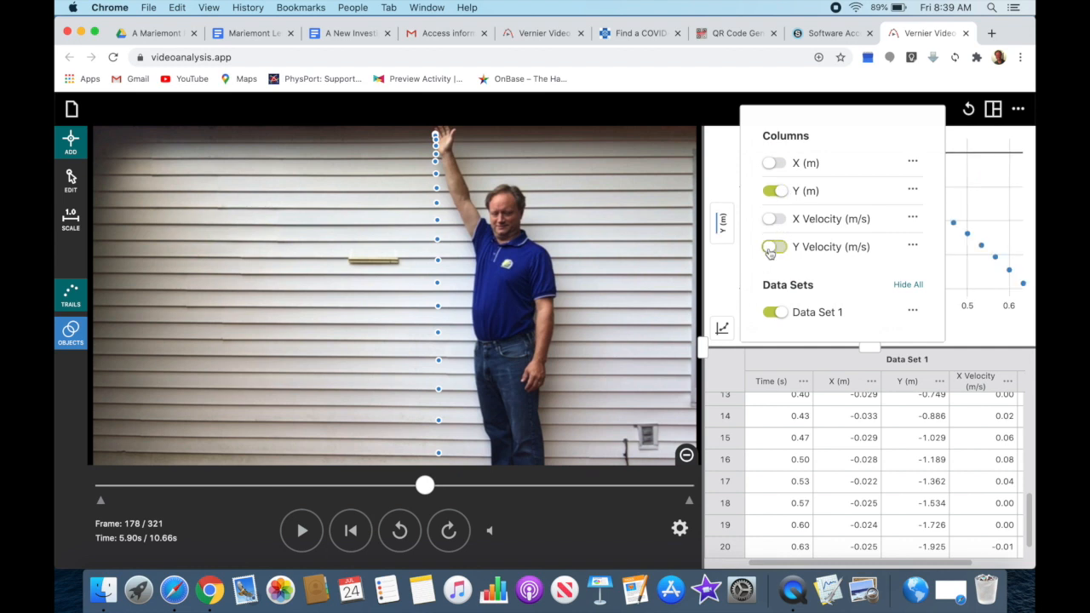
{"action": "left_click", "coordinate": [717, 290]}
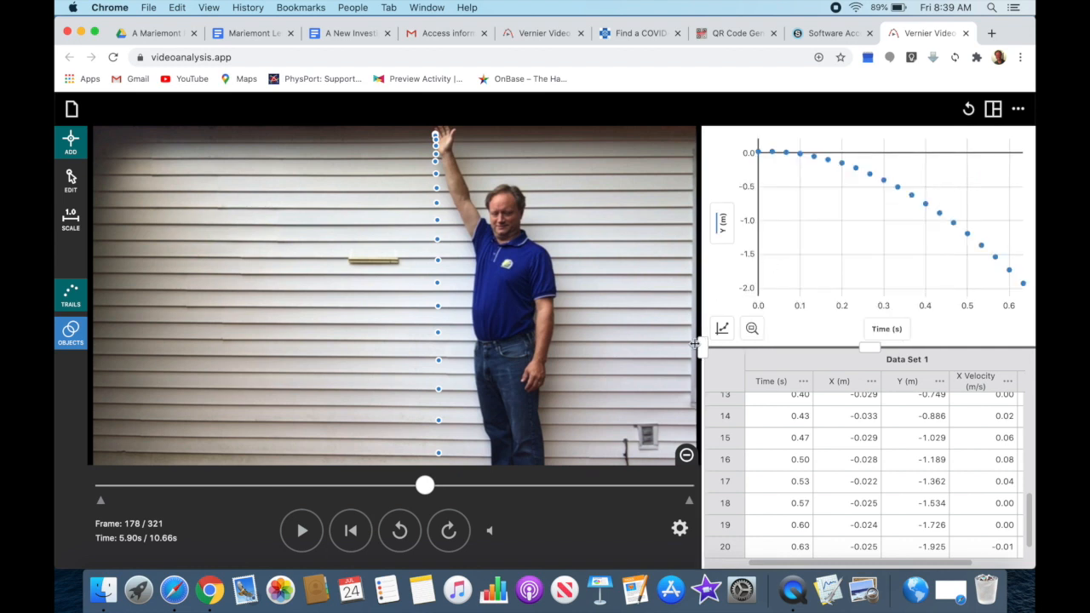
Step: Apply a Quadratic curve fit to the Y position graph and move its results box up to show all fit parameters
{"action": "left_click", "coordinate": [722, 330]}
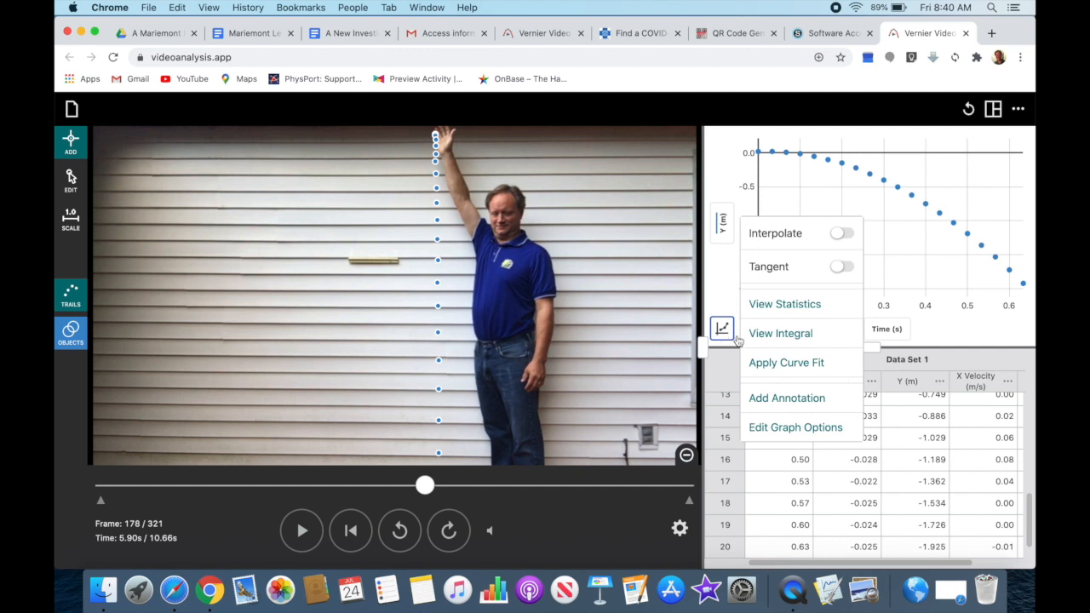
{"action": "left_click", "coordinate": [811, 363]}
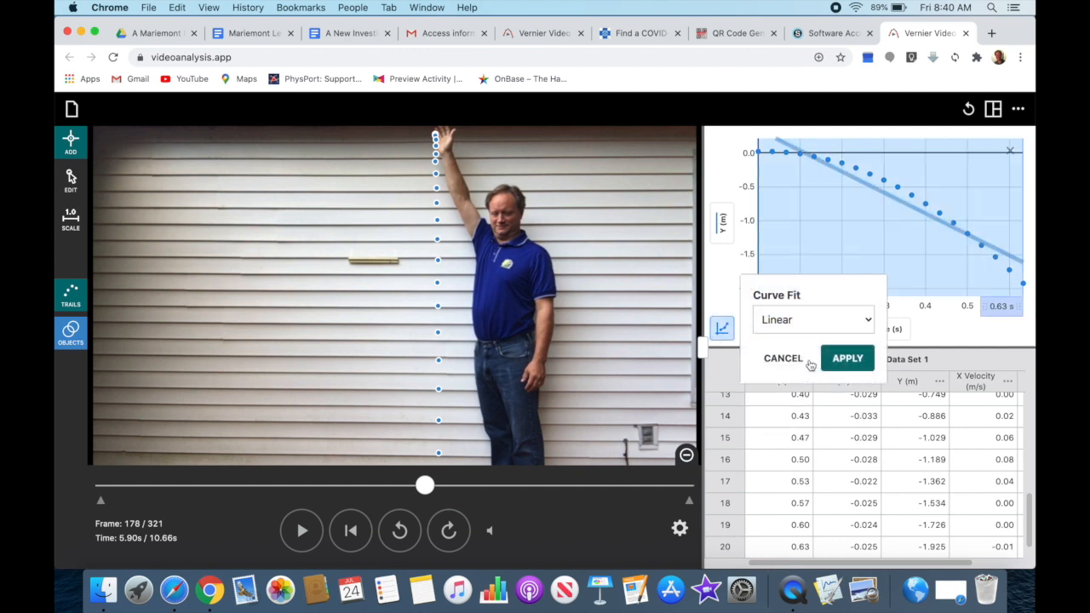
{"action": "left_click", "coordinate": [867, 320]}
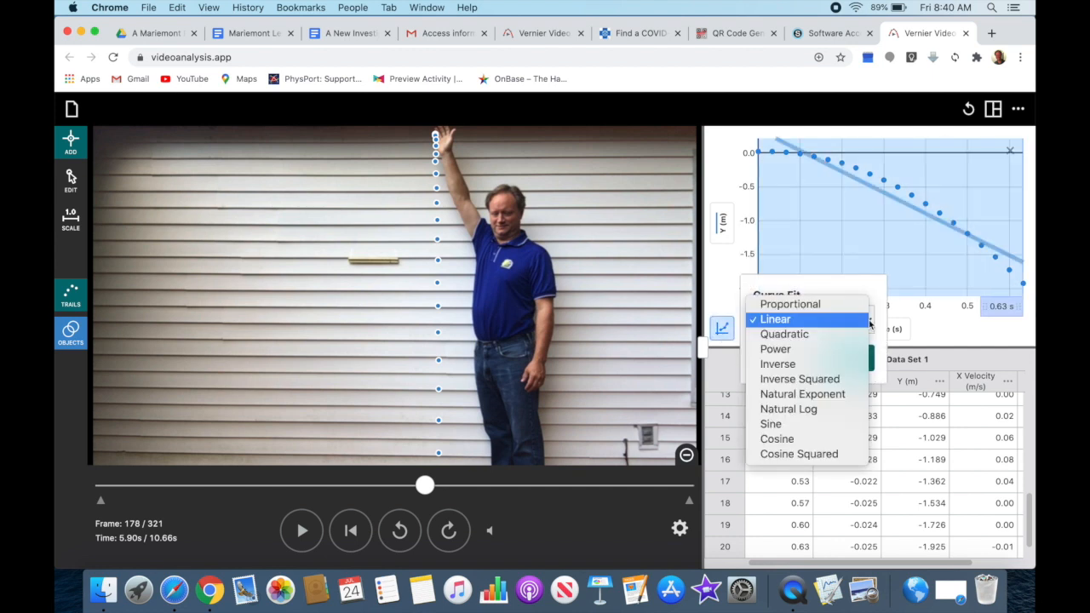
{"action": "left_click", "coordinate": [815, 335]}
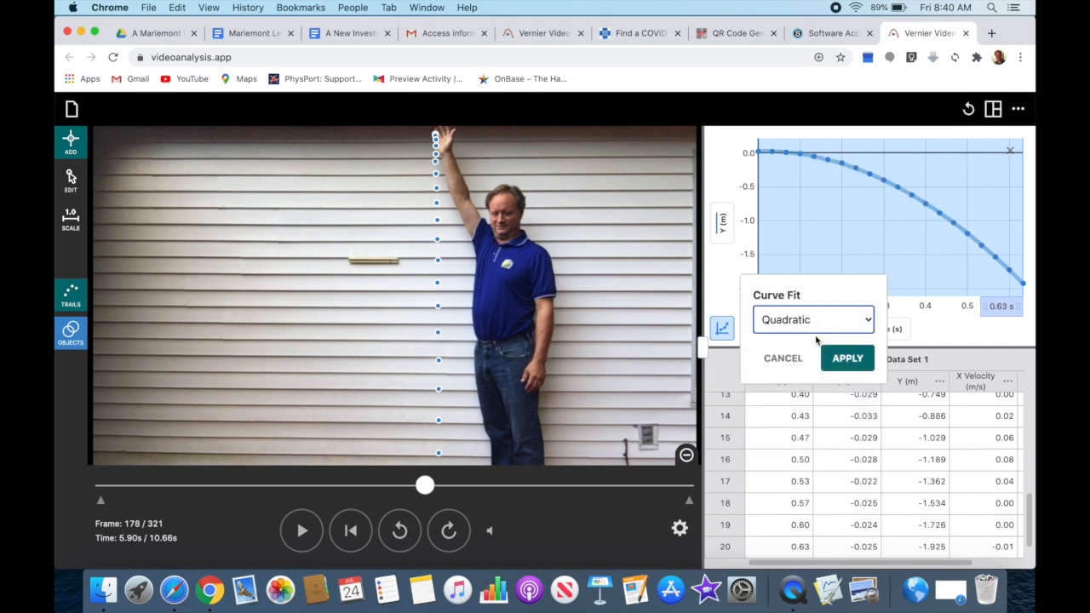
{"action": "left_click", "coordinate": [849, 359]}
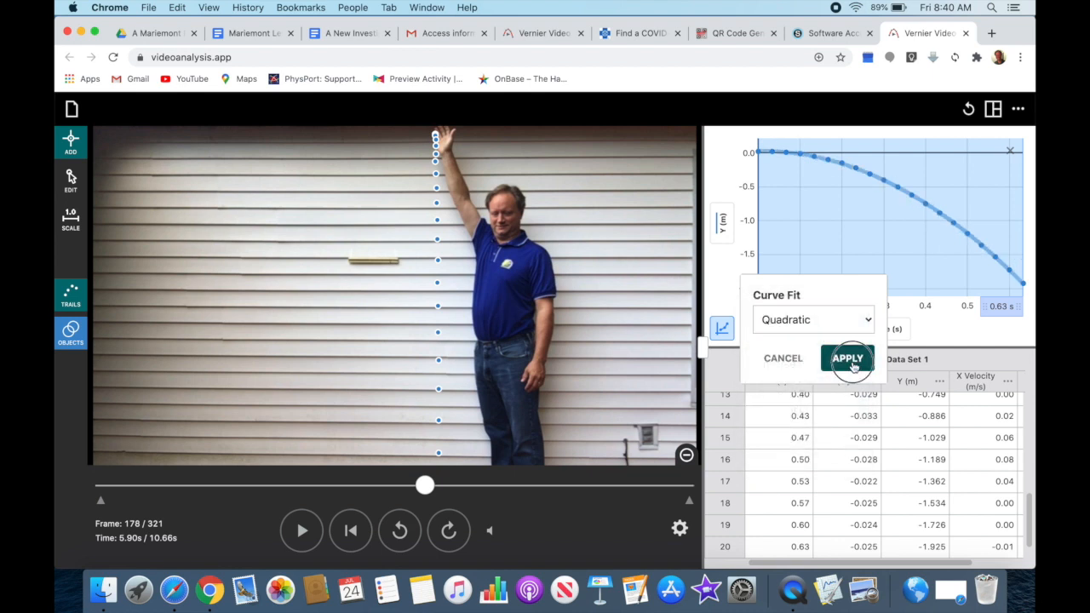
{"action": "left_click_drag", "start_coordinate": [948, 205], "coordinate": [954, 136]}
Step: Review the position and velocity columns from the first row of the data table, and remove the quadratic fit from the graph
{"action": "scroll", "coordinate": [872, 487], "scroll_direction": "up", "scroll_amount": 6}
{"action": "scroll", "coordinate": [872, 487], "scroll_direction": "right", "scroll_amount": 2}
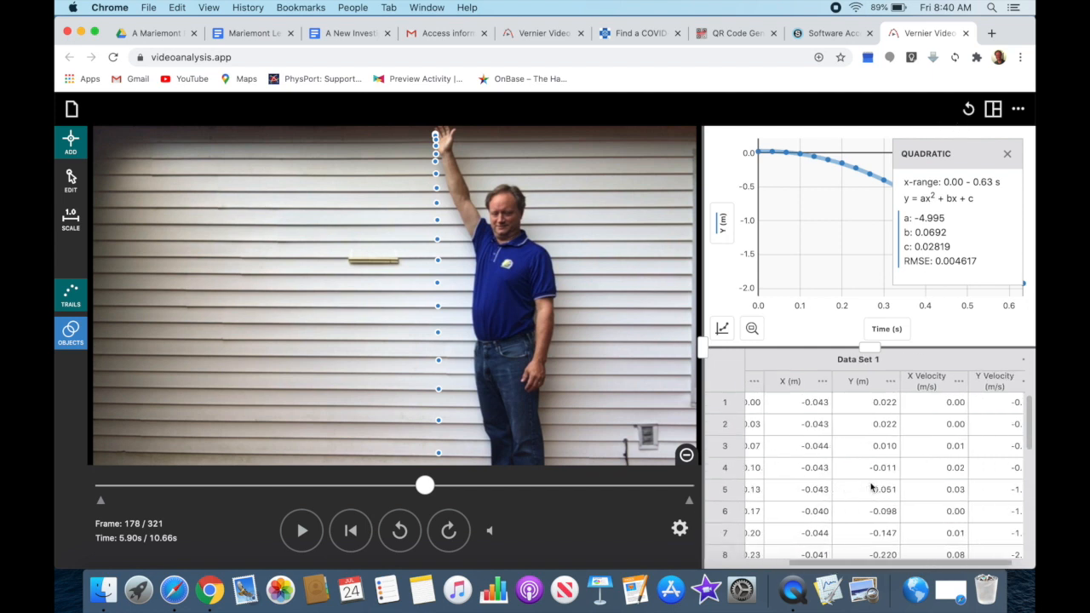
{"action": "scroll", "coordinate": [872, 487], "scroll_direction": "left", "scroll_amount": 2}
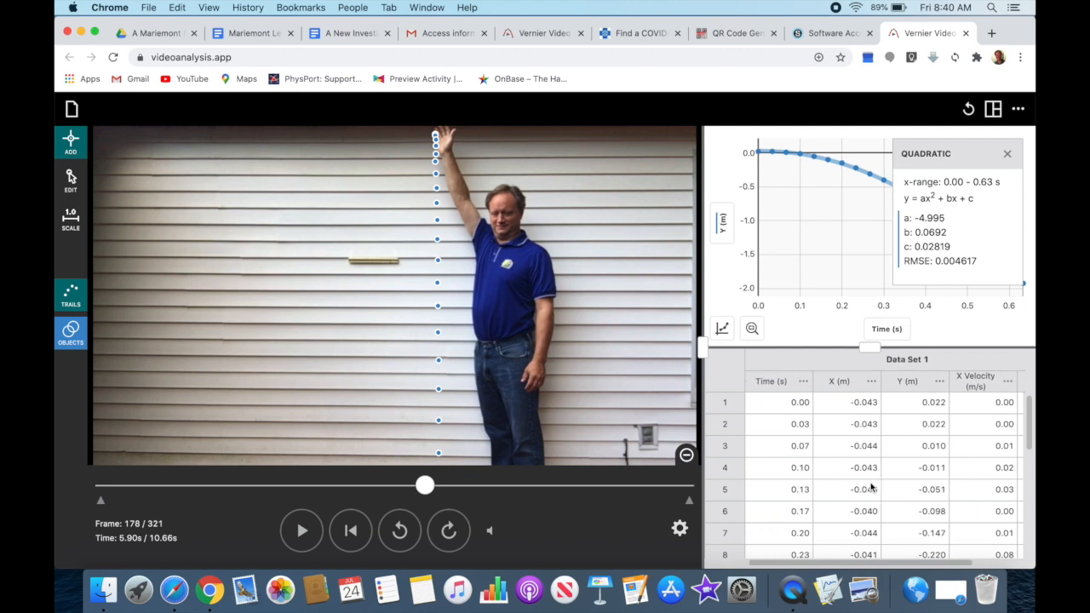
{"action": "scroll", "coordinate": [872, 487], "scroll_direction": "right", "scroll_amount": 2}
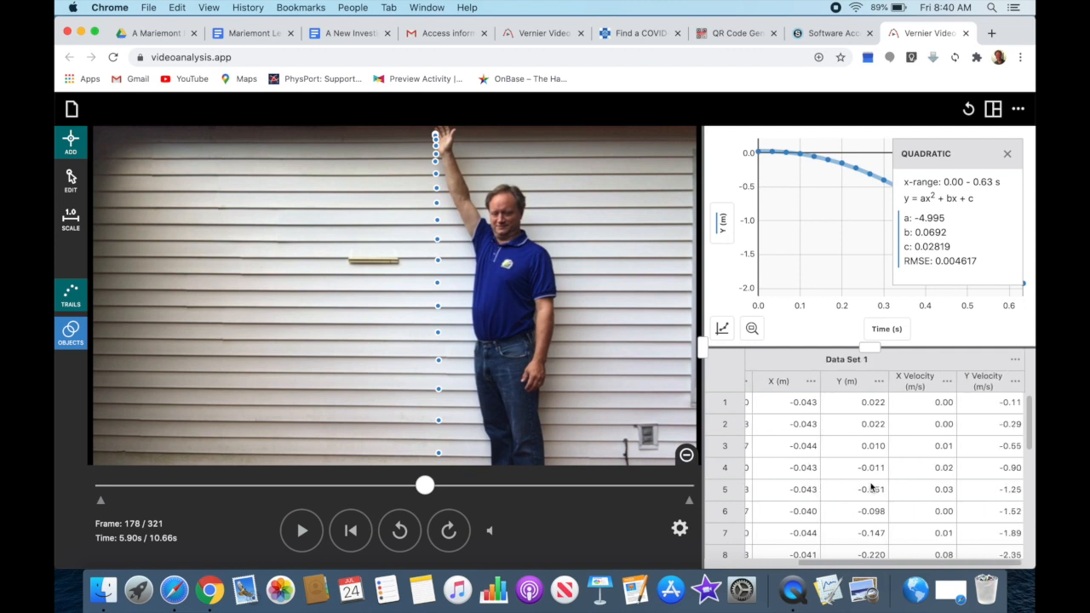
{"action": "left_click", "coordinate": [1007, 157]}
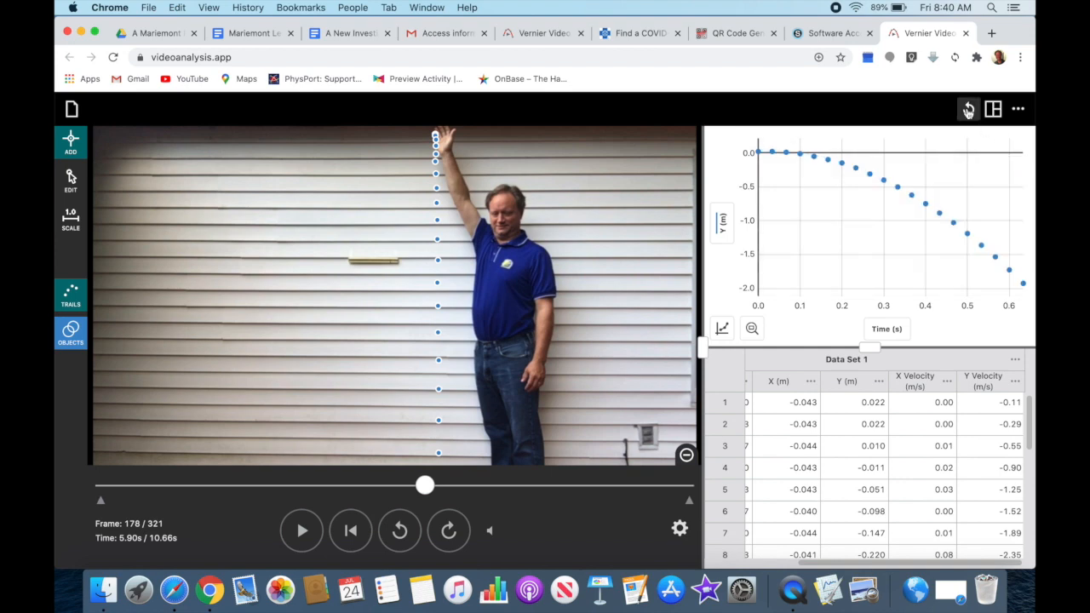
Step: Replay the video at 1x alongside the graph and table, check the playback speed choices, and exit the replay
{"action": "left_click", "coordinate": [968, 109]}
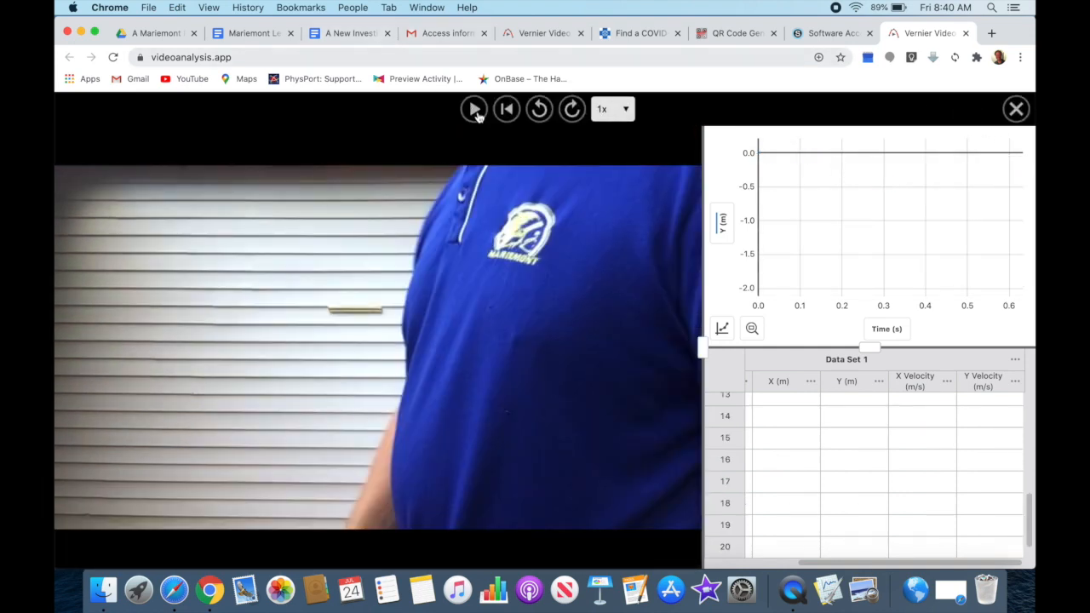
{"action": "left_click", "coordinate": [474, 109]}
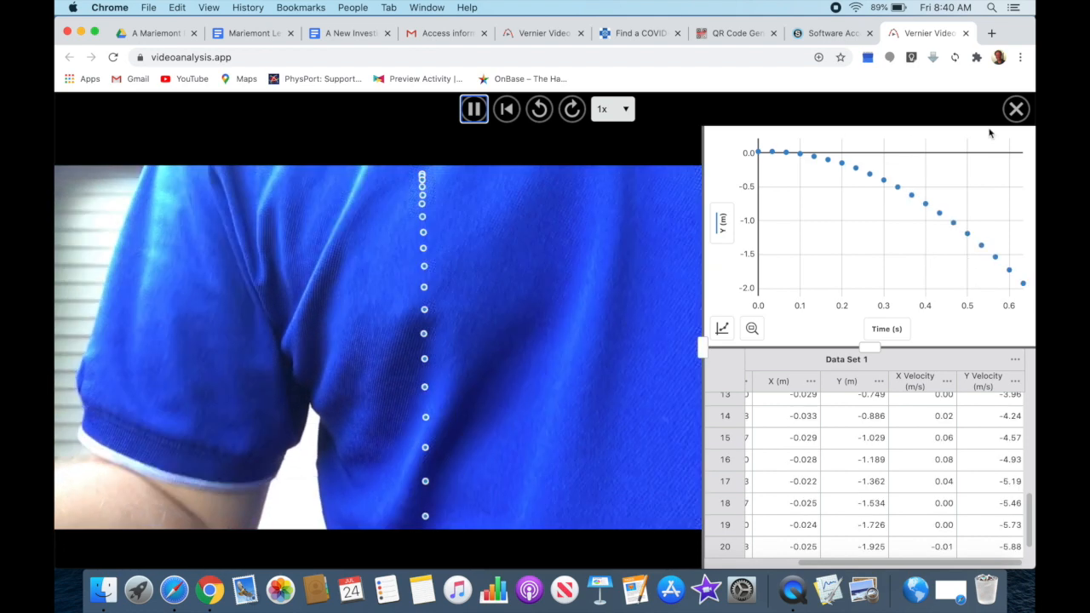
{"action": "left_click", "coordinate": [627, 111]}
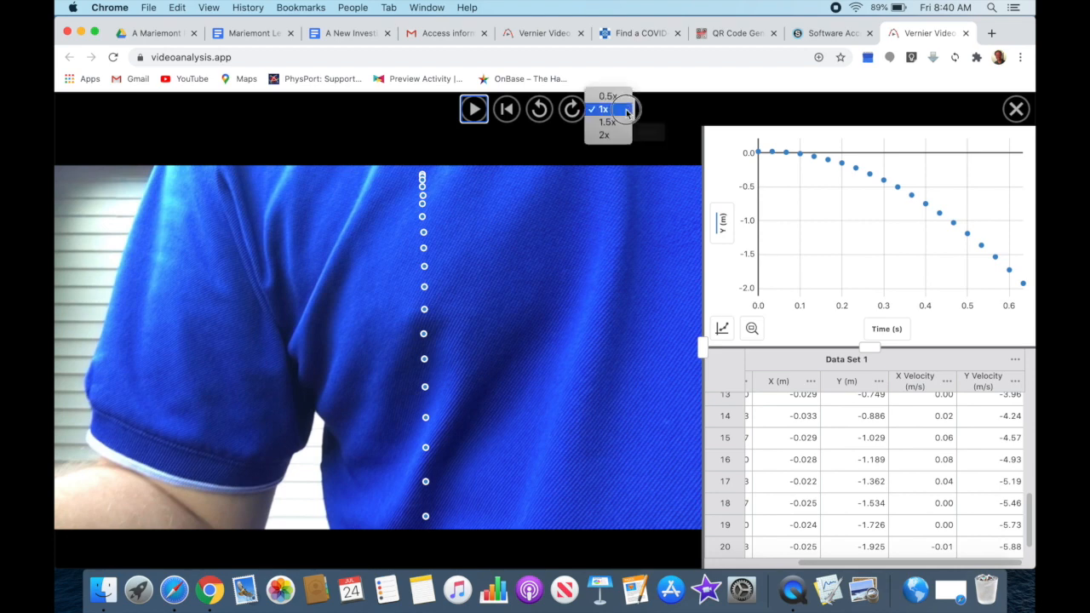
{"action": "left_click", "coordinate": [673, 110]}
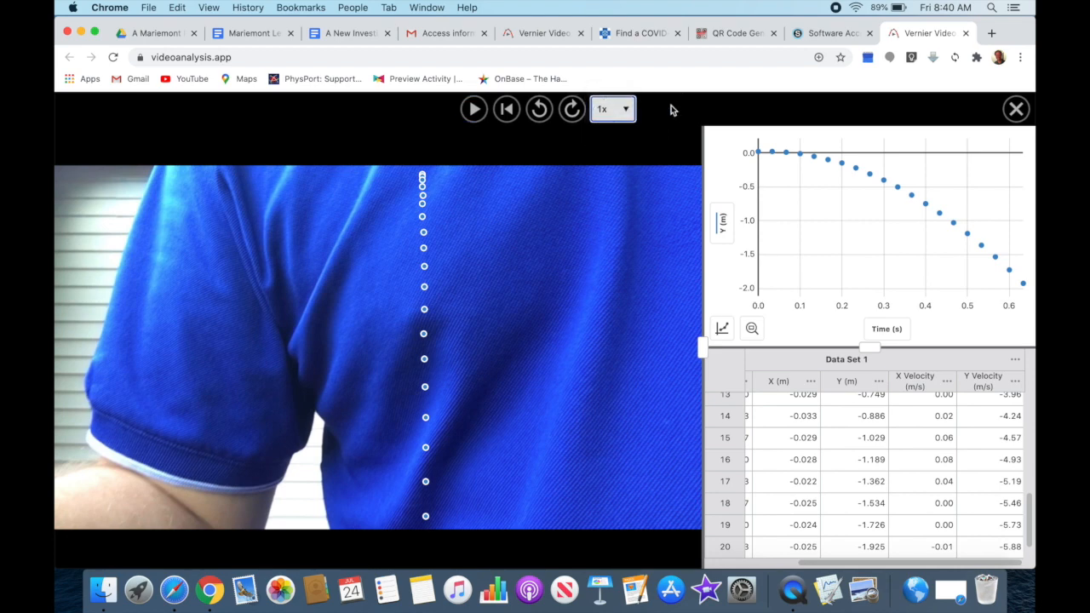
{"action": "left_click", "coordinate": [1016, 109]}
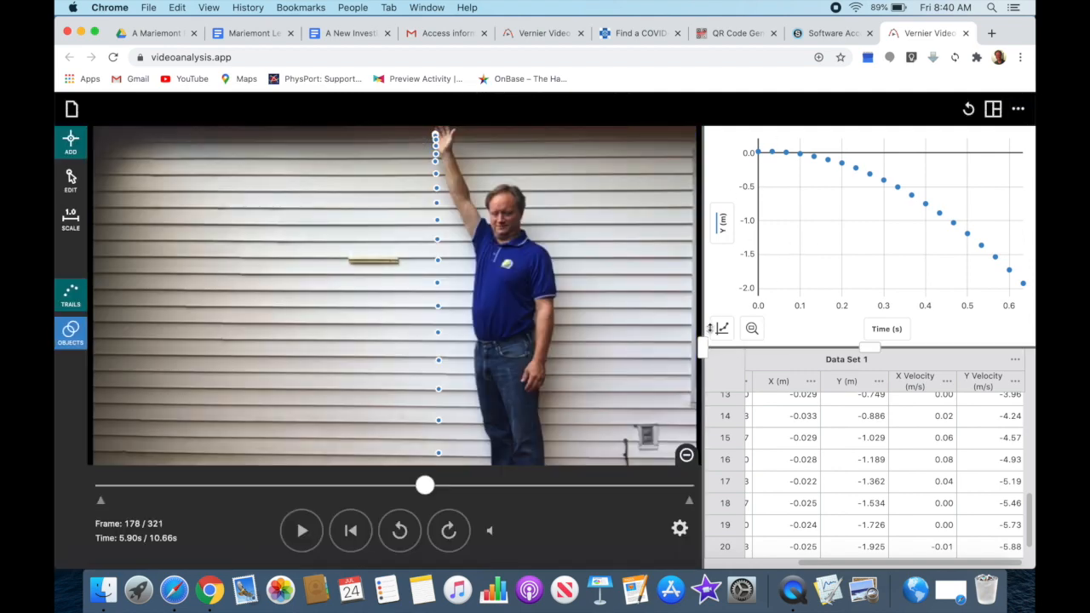
Step: Reapply the Quadratic curve fit to the Y position versus time data
{"action": "left_click", "coordinate": [724, 331]}
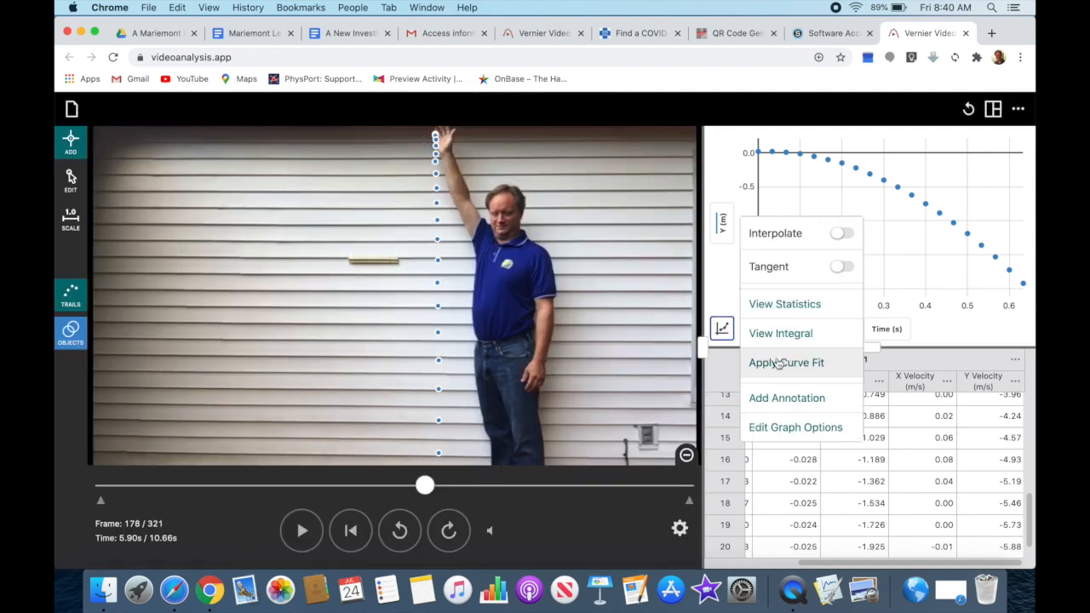
{"action": "left_click", "coordinate": [804, 361]}
{"action": "left_click", "coordinate": [815, 328]}
{"action": "left_click", "coordinate": [809, 334]}
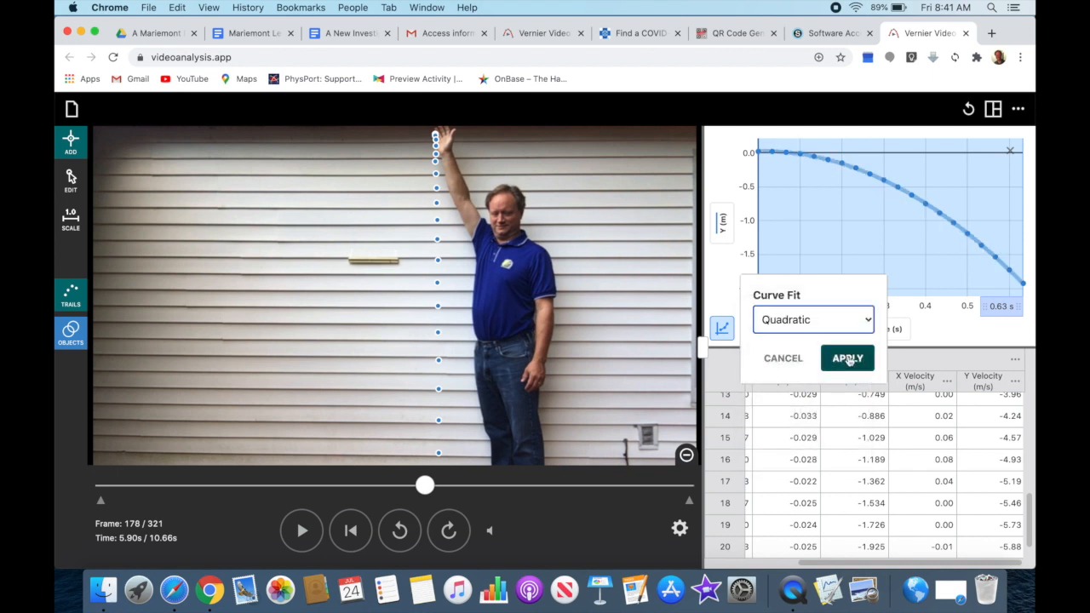
{"action": "left_click", "coordinate": [849, 360]}
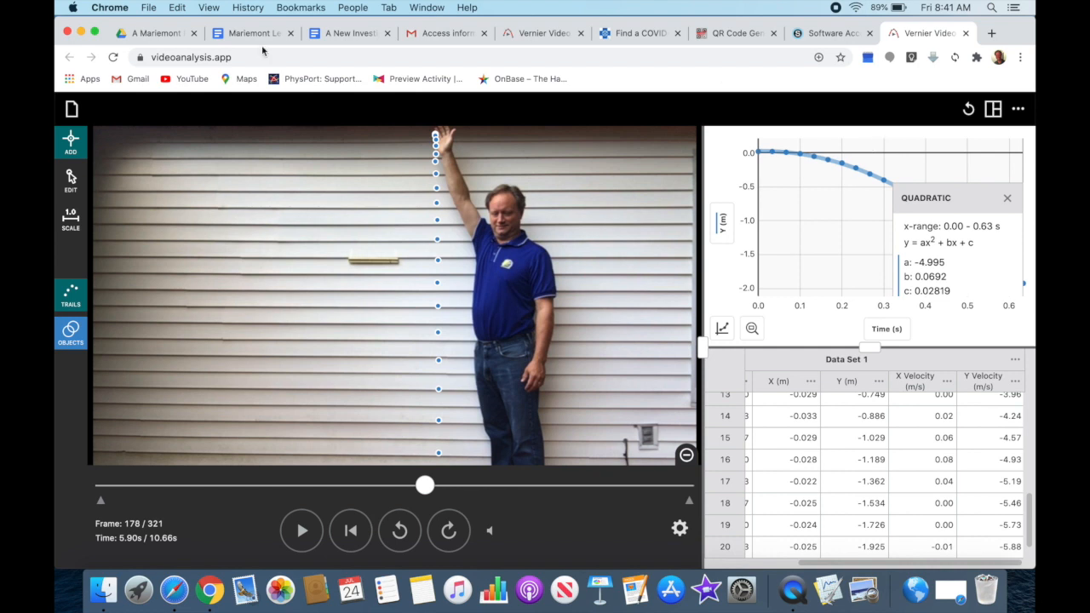
Step: Export the fitted Y position graph as a PNG image with Normal line shade, Regular axis labels and 4:3 shape
{"action": "left_click", "coordinate": [72, 111]}
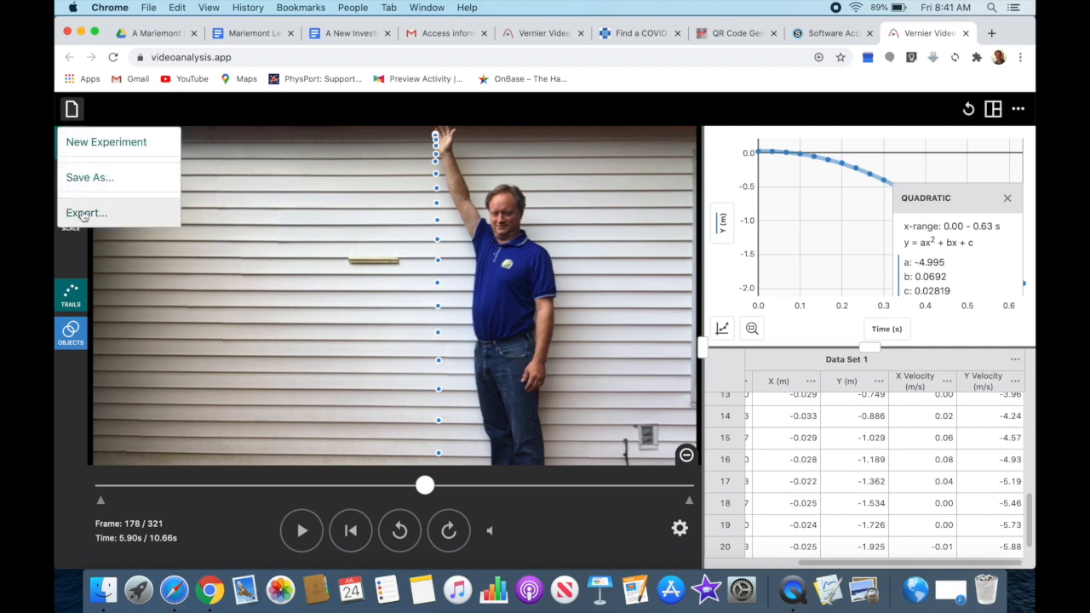
{"action": "left_click", "coordinate": [83, 214]}
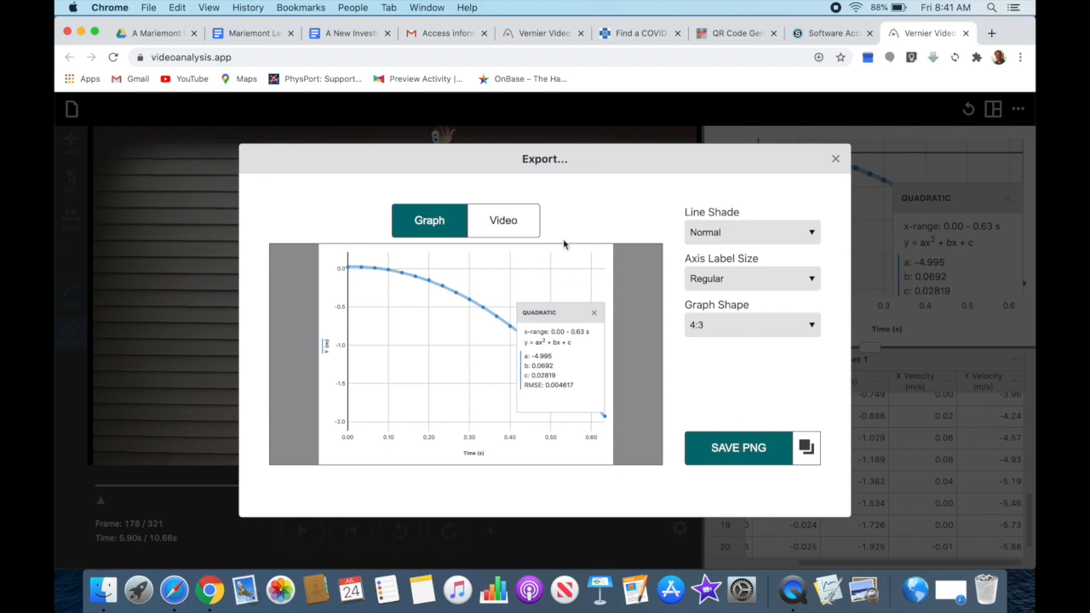
{"action": "left_click", "coordinate": [739, 455]}
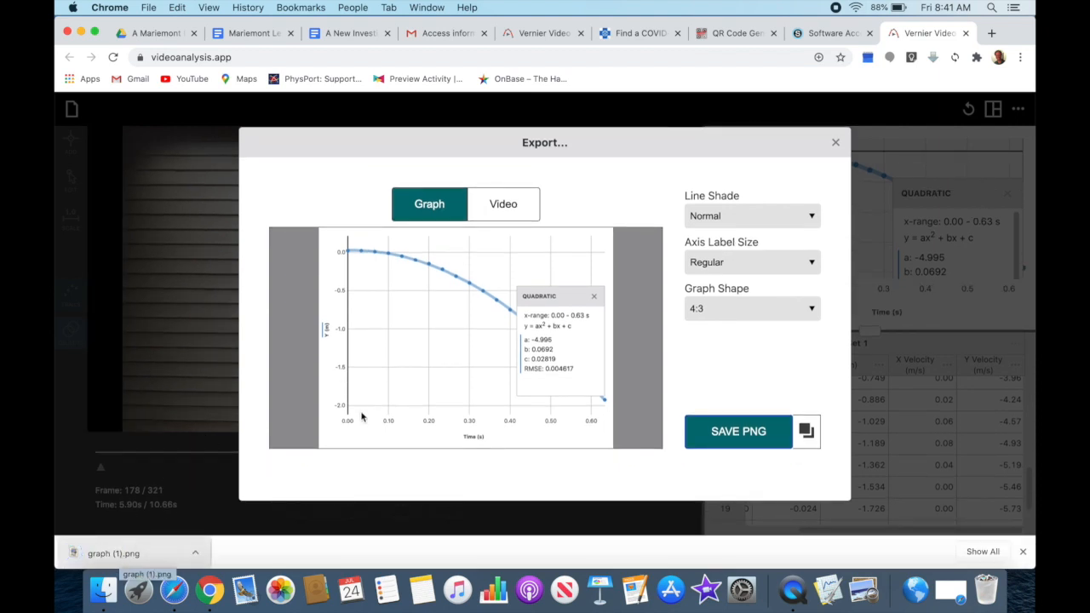
{"action": "left_click", "coordinate": [836, 145]}
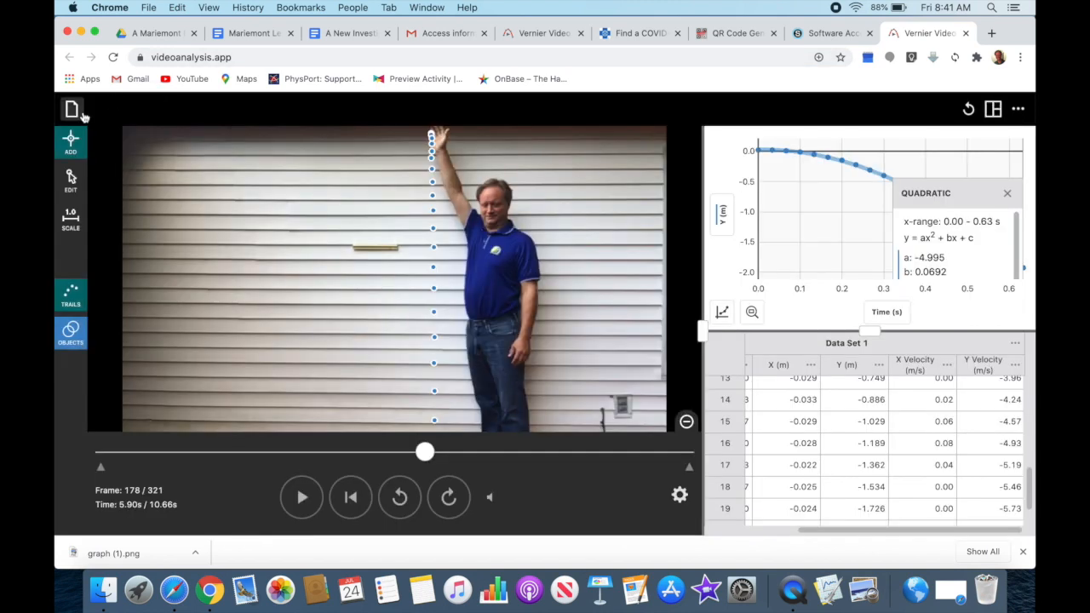
Step: Start saving the experiment to a file
{"action": "left_click", "coordinate": [72, 116]}
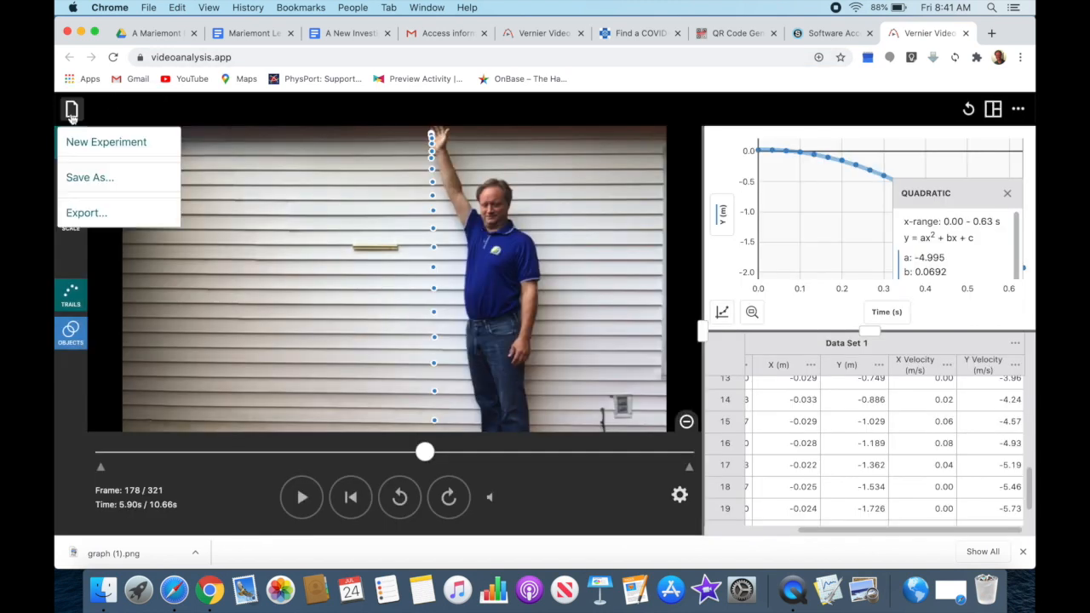
{"action": "left_click", "coordinate": [89, 178]}
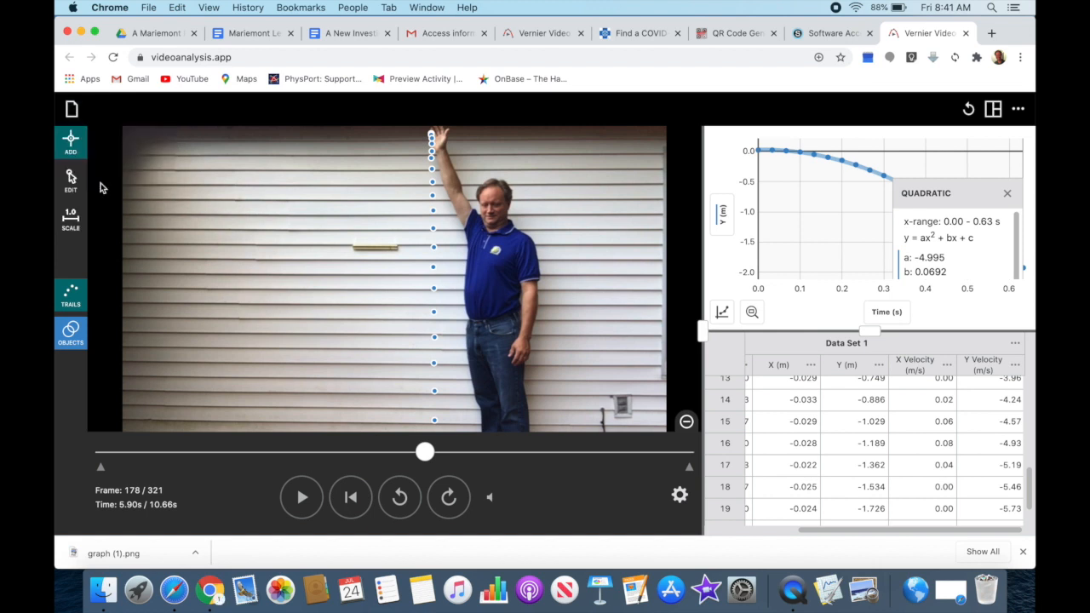